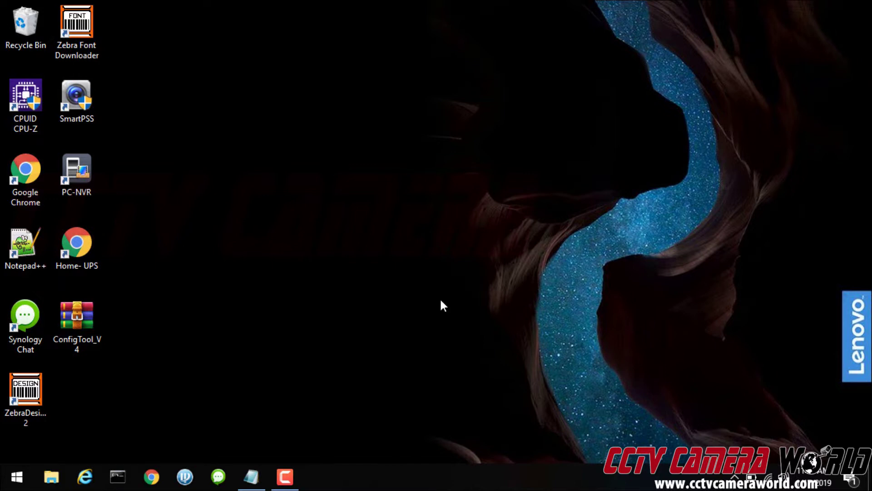
Open Command Prompt from Start search and run ipconfig to see the PC's address
{"action": "left_click", "coordinate": [3, 475]}
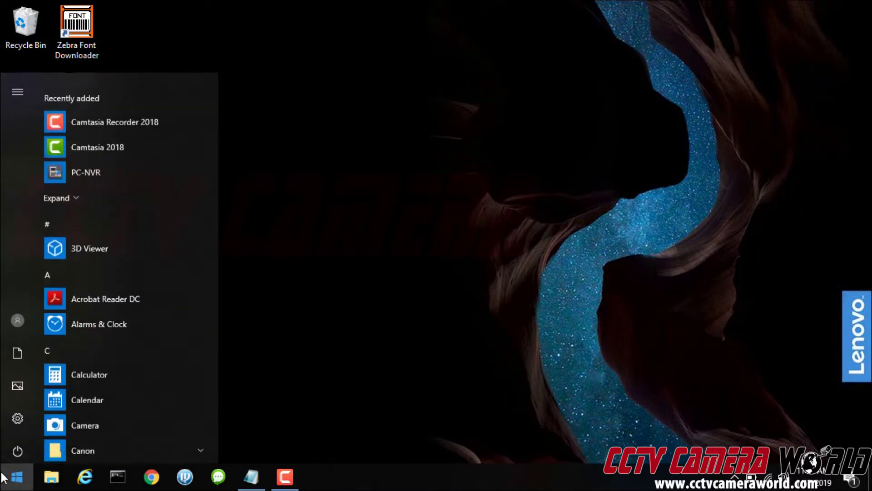
{"action": "type", "text": "cmd"}
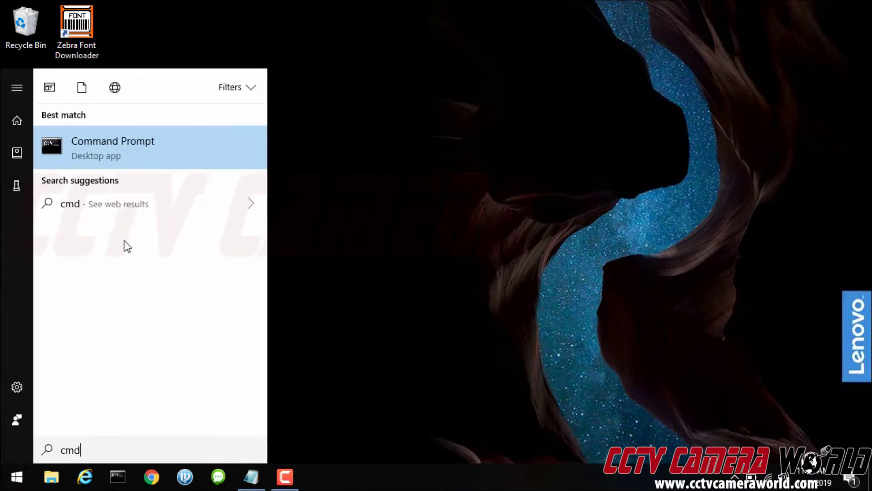
{"action": "left_click", "coordinate": [164, 164]}
{"action": "type", "text": "ip"}
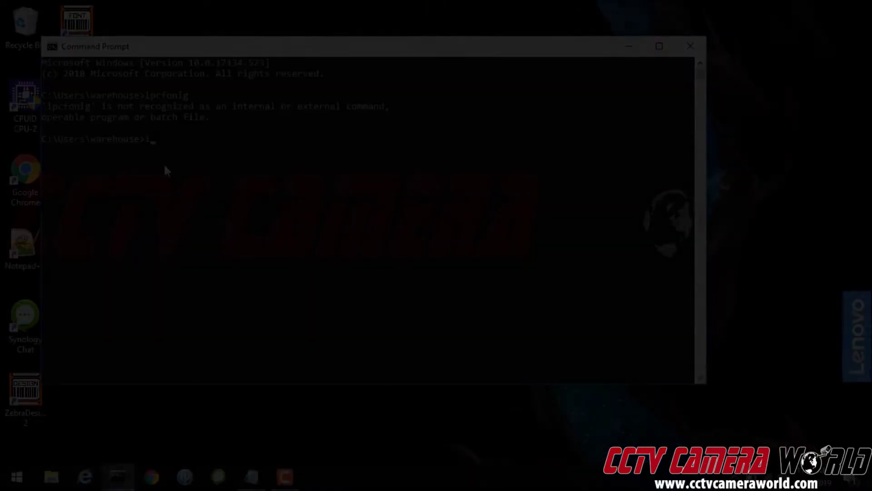
{"action": "type", "text": "ipconfig"}
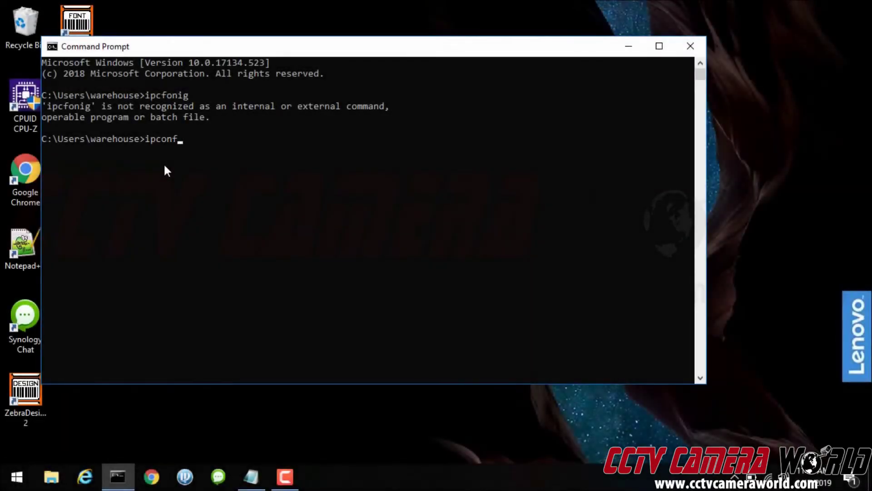
{"action": "key", "text": "Return"}
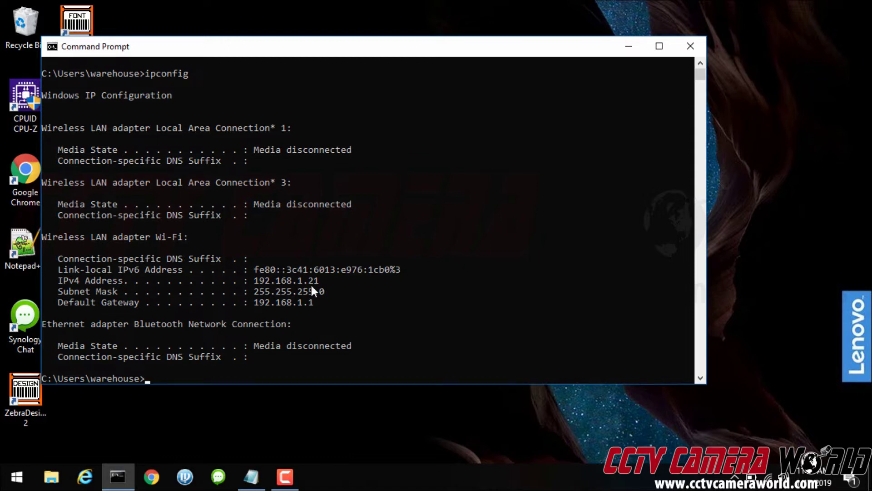
Ping 10.1.1.65 and compare the failed result with the PC's 192.168.1.21 address
{"action": "type", "text": "ping 10.1.1.65"}
{"action": "key", "text": "Return"}
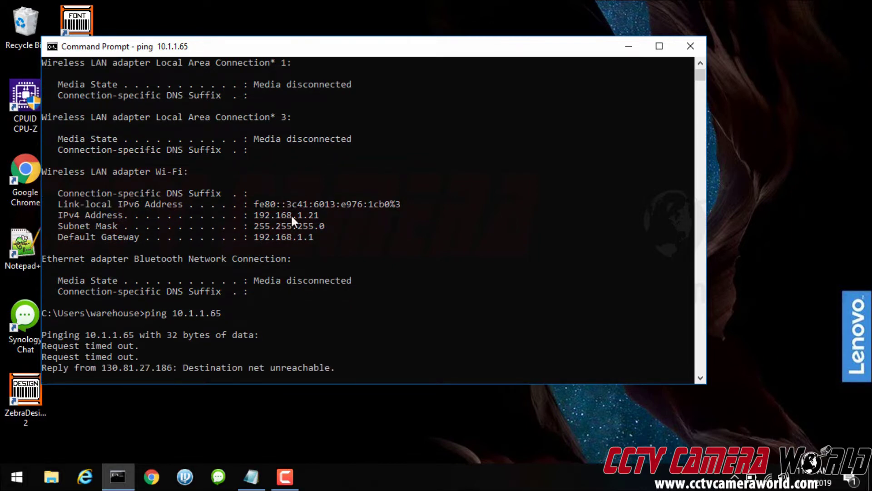
{"action": "left_click", "coordinate": [306, 215]}
{"action": "left_click", "coordinate": [353, 216]}
{"action": "left_click", "coordinate": [309, 216]}
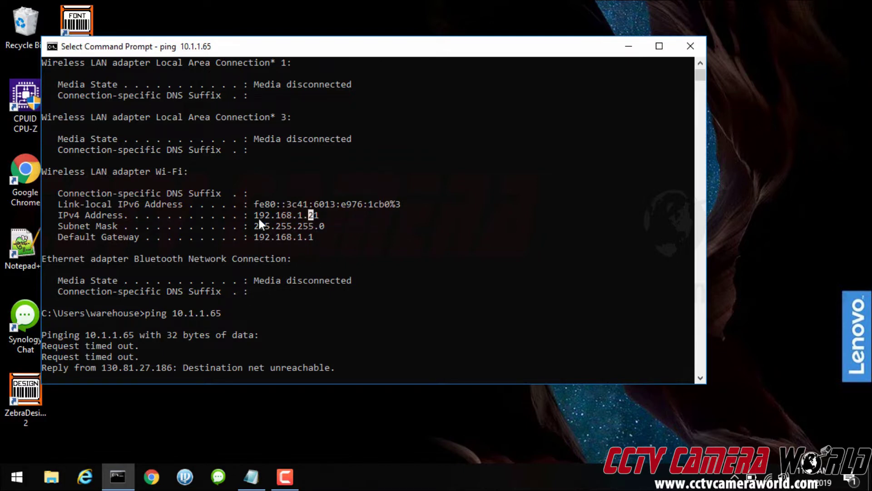
{"action": "left_click", "coordinate": [284, 216]}
{"action": "left_click", "coordinate": [312, 217]}
Open the ConfigTool_V4 archive on the desktop with Windows Explorer
{"action": "left_click", "coordinate": [623, 51]}
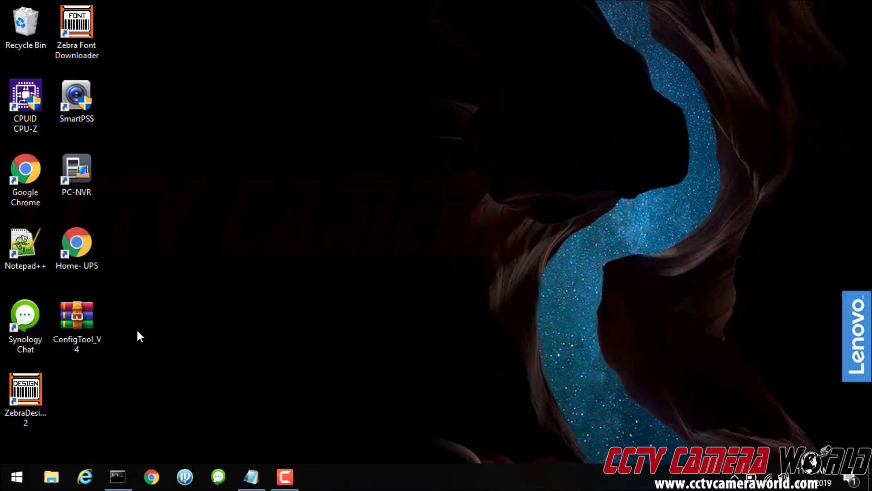
{"action": "left_click", "coordinate": [90, 334]}
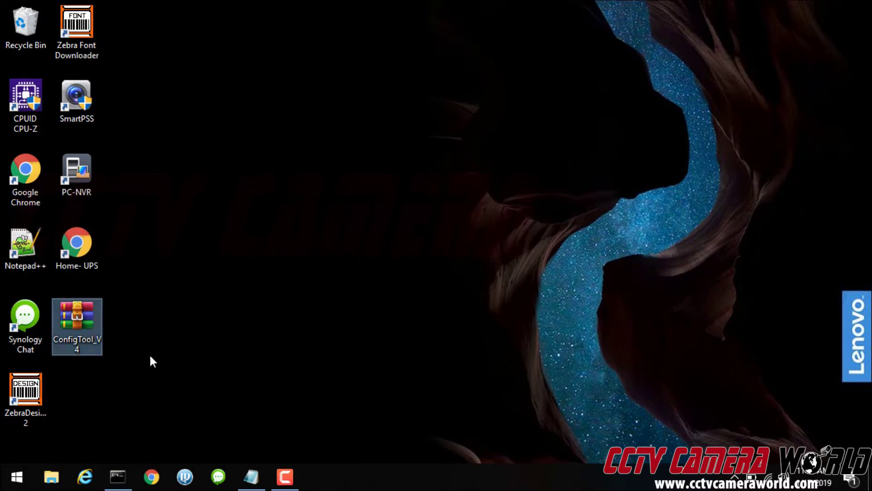
{"action": "right_click", "coordinate": [81, 331]}
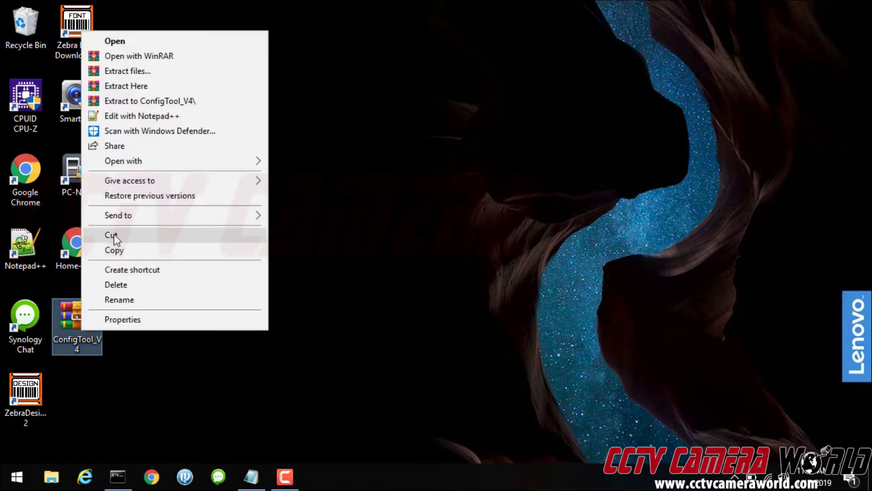
{"action": "mouse_move", "coordinate": [138, 164]}
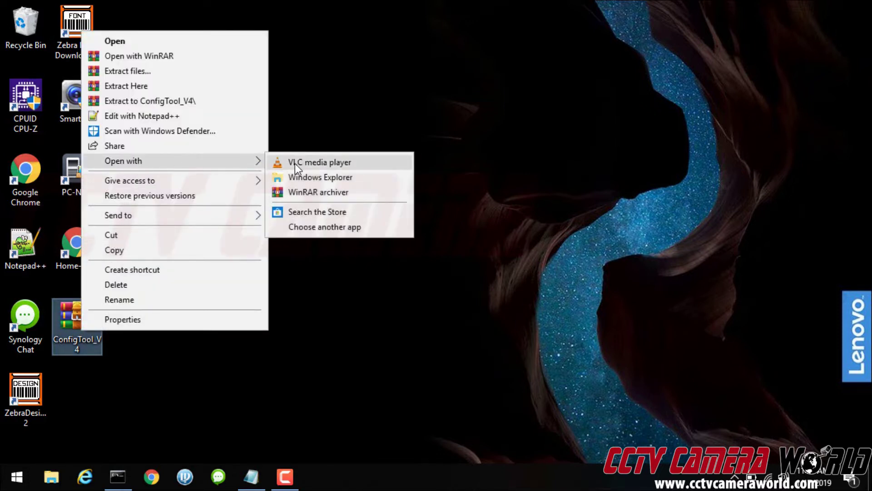
{"action": "left_click", "coordinate": [297, 179]}
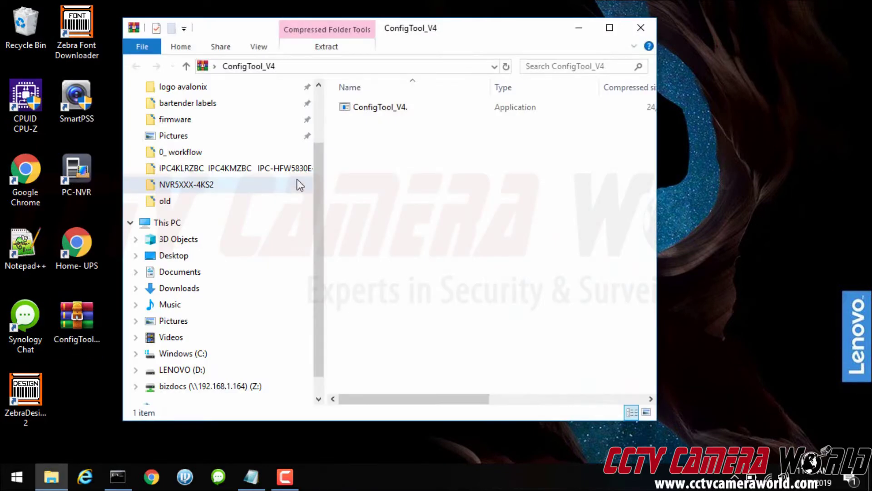
Copy the ConfigTool_V4 installer to the desktop, launch it, and close the archive window
{"action": "left_click_drag", "start_coordinate": [383, 108], "coordinate": [712, 165]}
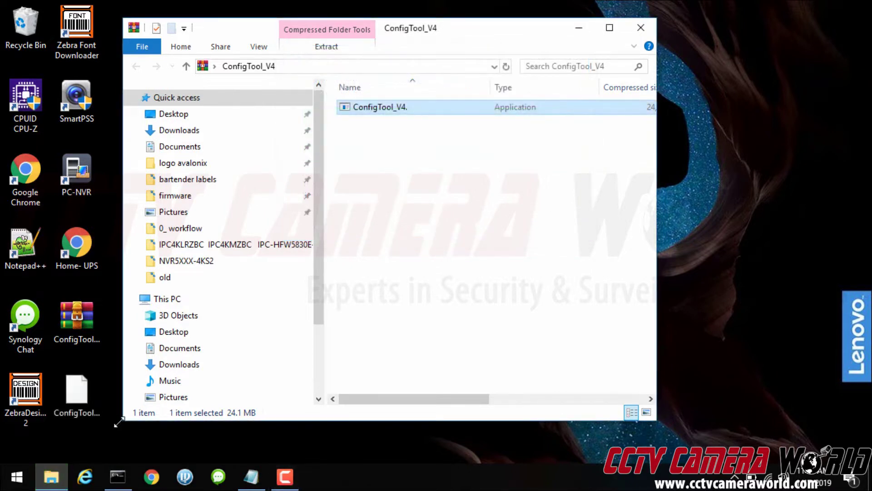
{"action": "left_click", "coordinate": [458, 196]}
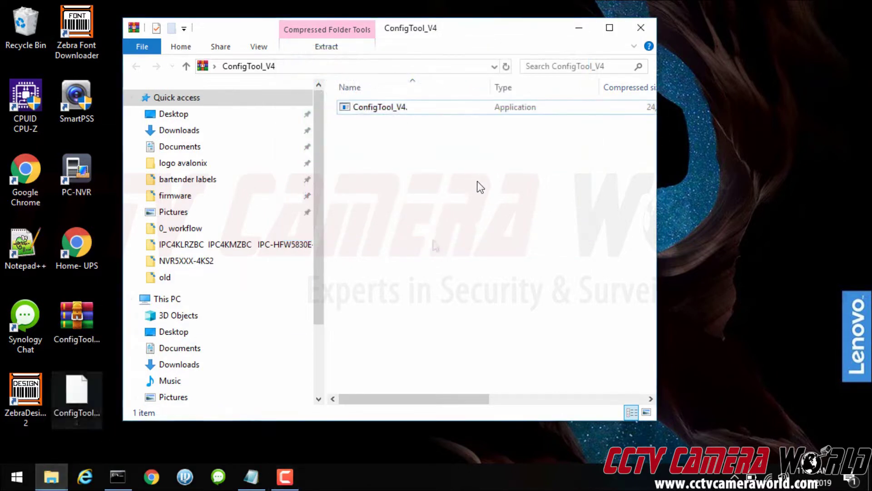
{"action": "left_click", "coordinate": [80, 399]}
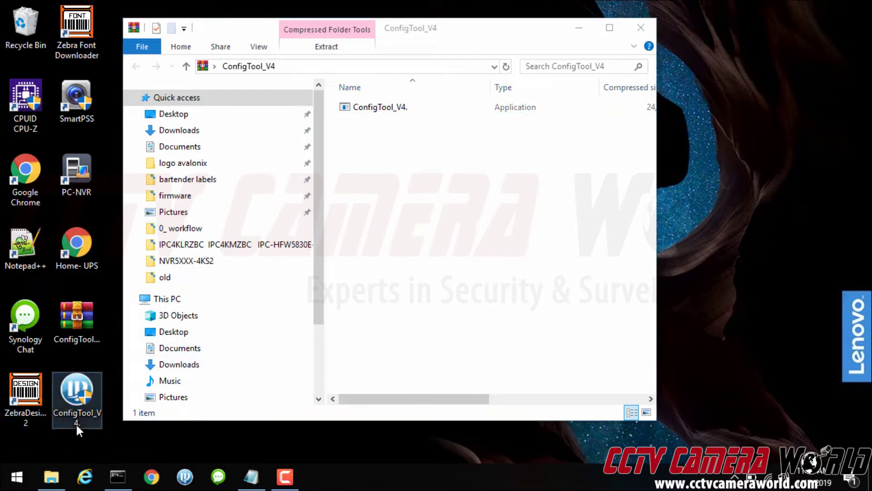
{"action": "double_click", "coordinate": [70, 399]}
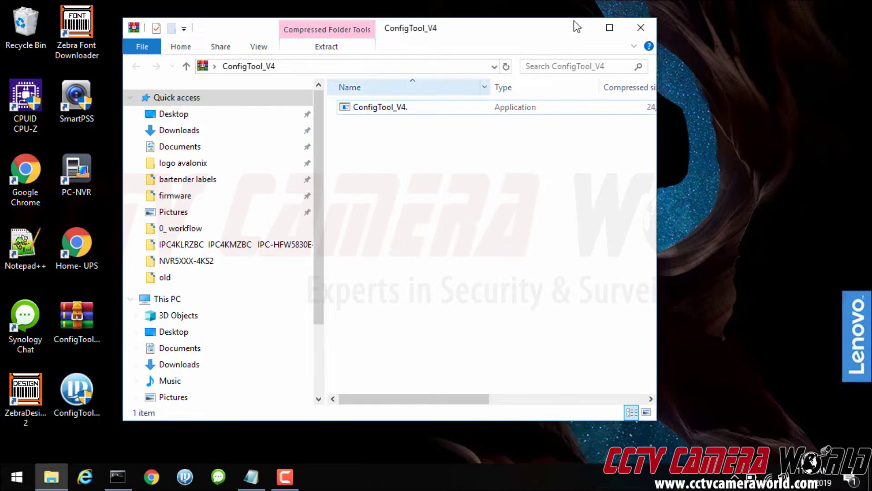
{"action": "left_click", "coordinate": [650, 31]}
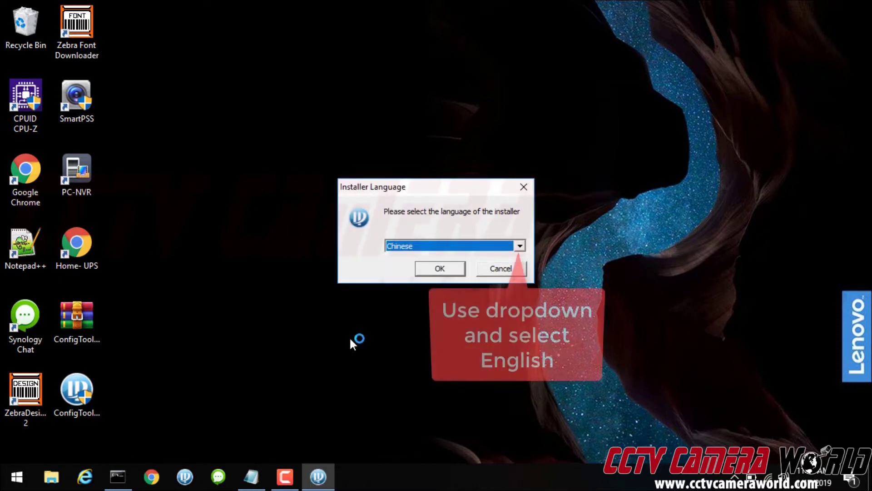
Install ConfigTool with English as installer language, accepting the licence, then close the finished installer
{"action": "key", "text": "alt+Down"}
{"action": "key", "text": "Down"}
{"action": "key", "text": "Return"}
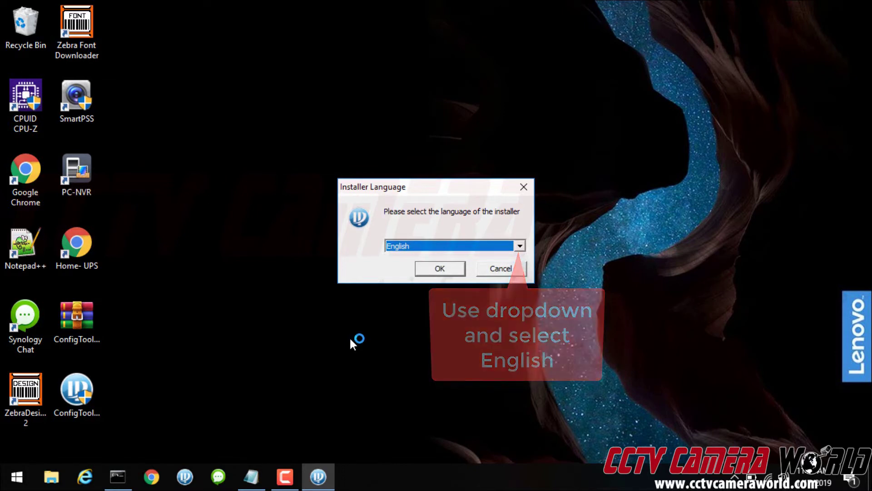
{"action": "key", "text": "Return"}
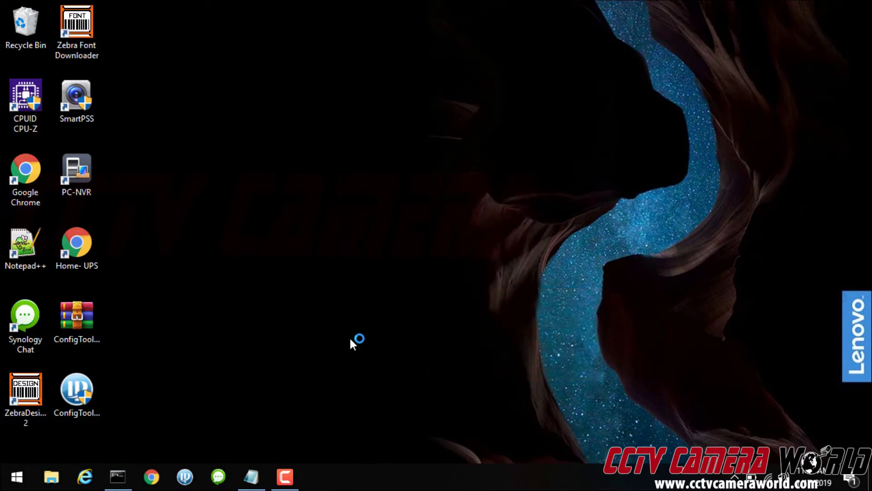
{"action": "key", "text": "Return"}
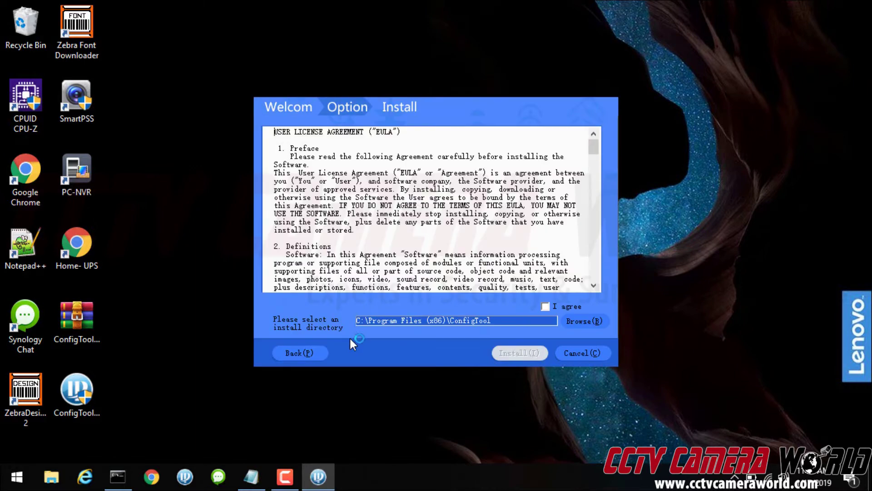
{"action": "key", "text": "space"}
{"action": "key", "text": "alt+i"}
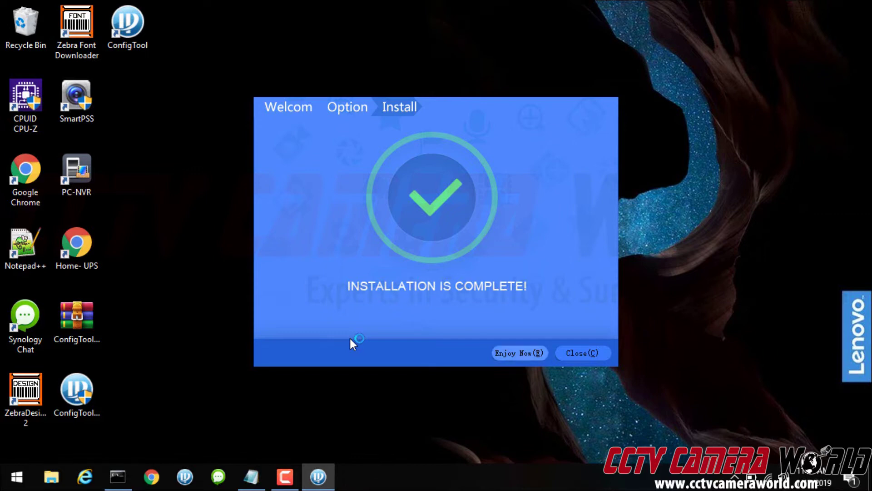
{"action": "key", "text": "alt+c"}
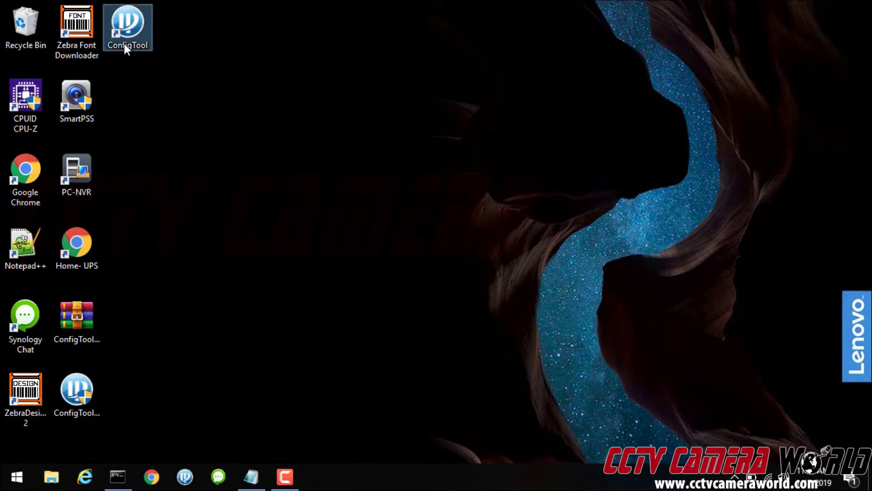
Delete both leftover ConfigTool_V4 installer files from the desktop
{"action": "left_click", "coordinate": [124, 44]}
{"action": "left_click_drag", "start_coordinate": [130, 404], "coordinate": [72, 317]}
{"action": "right_click", "coordinate": [75, 325]}
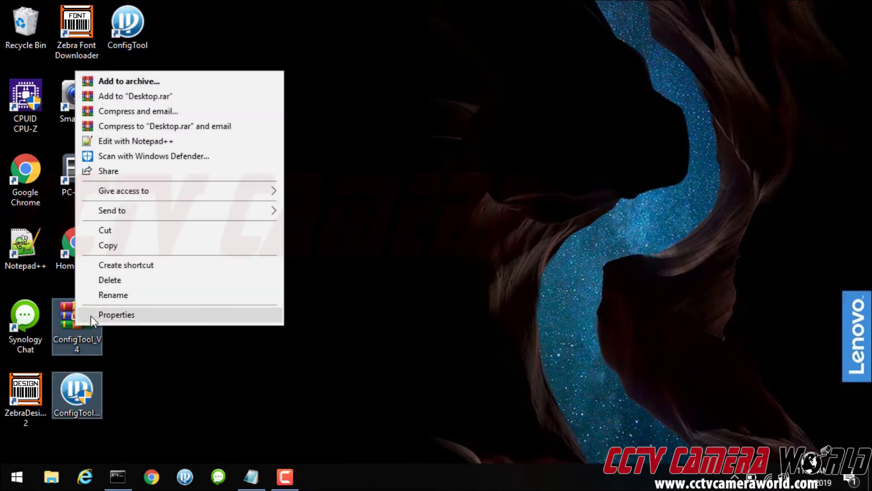
{"action": "left_click", "coordinate": [119, 277]}
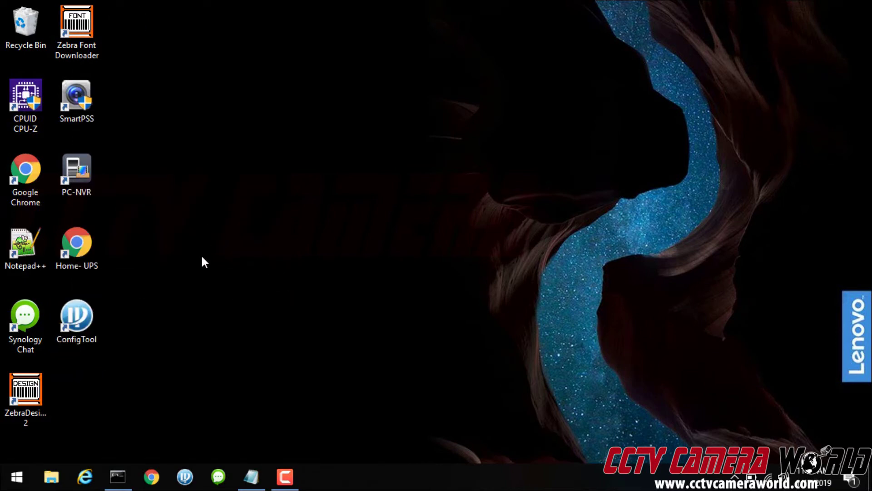
Review ConfigTool's found devices, including the camera at 10.1.1.65, then close it
{"action": "left_click", "coordinate": [96, 331]}
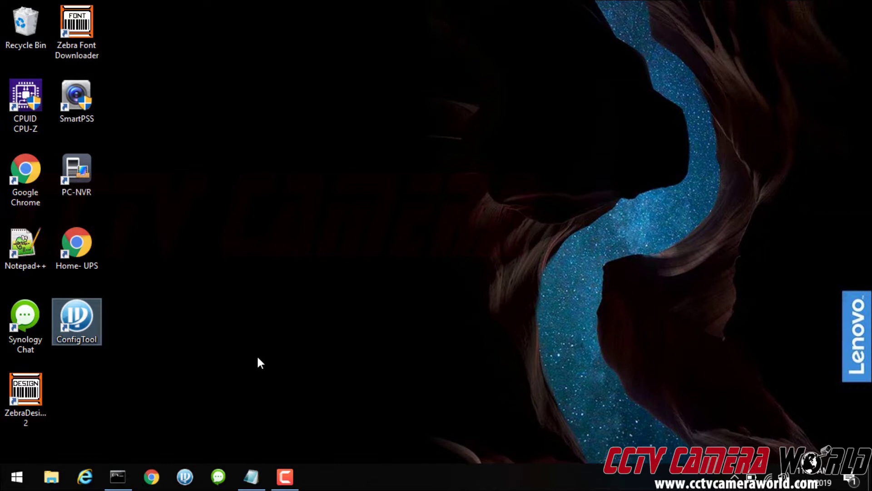
{"action": "left_click", "coordinate": [257, 358]}
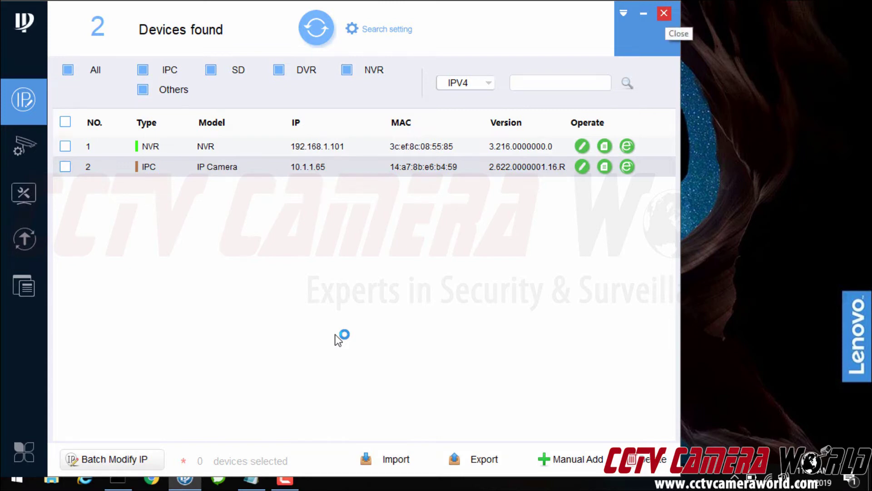
{"action": "key", "text": "alt+F4"}
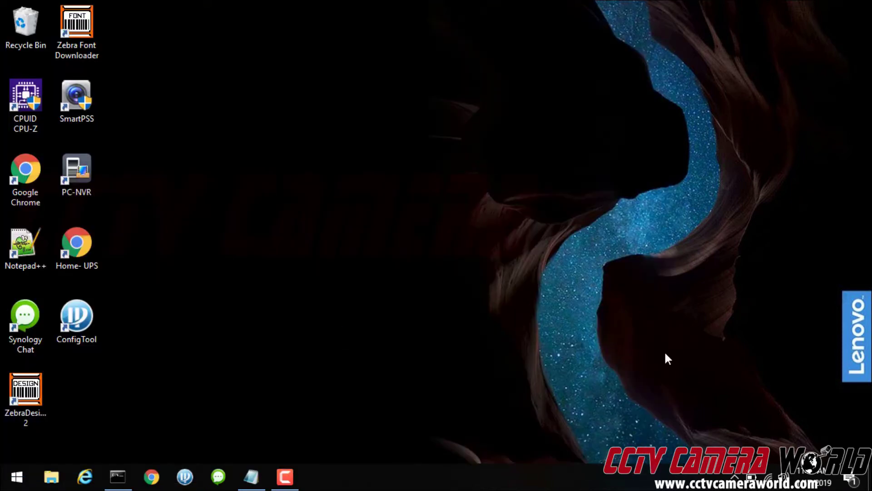
{"action": "left_click", "coordinate": [734, 478]}
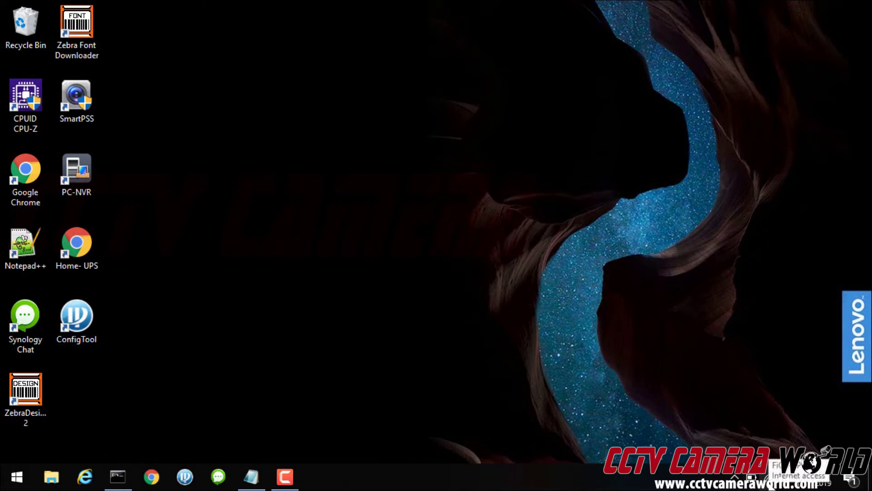
Switch the FiOS-YP56L Wi-Fi network profile to Public and close Settings
{"action": "left_click", "coordinate": [768, 478]}
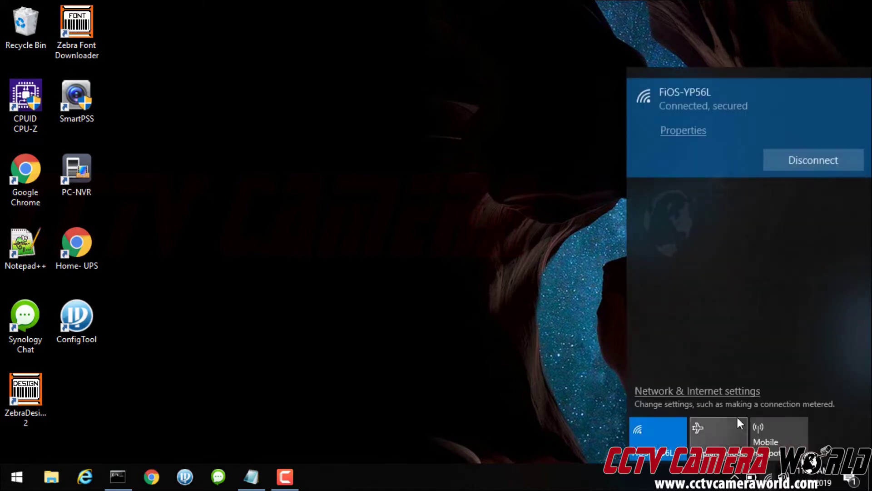
{"action": "left_click", "coordinate": [703, 392]}
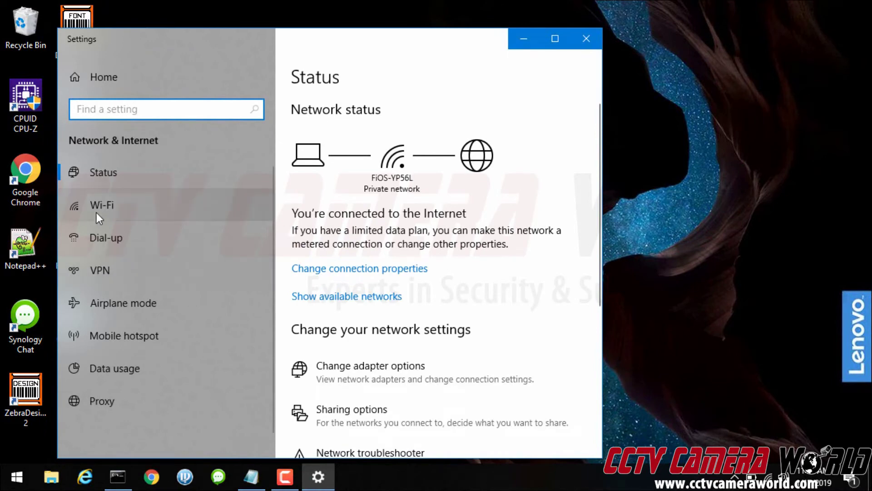
{"action": "left_click", "coordinate": [96, 213]}
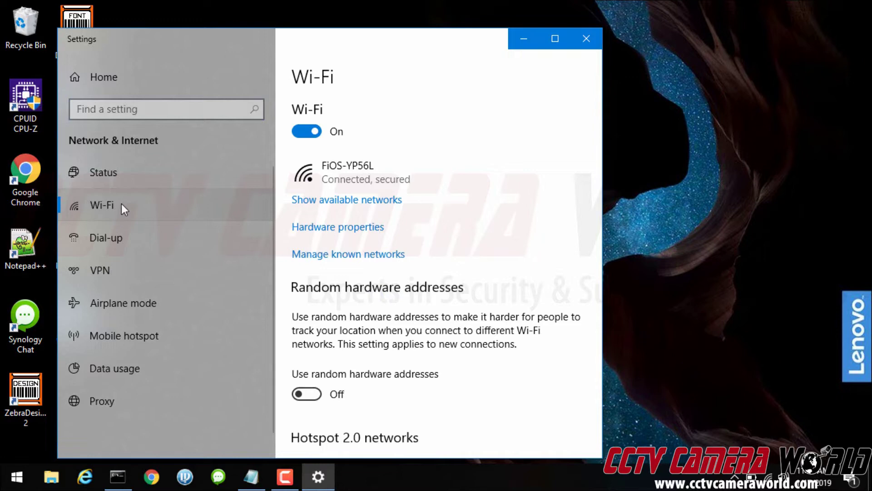
{"action": "left_click", "coordinate": [171, 178]}
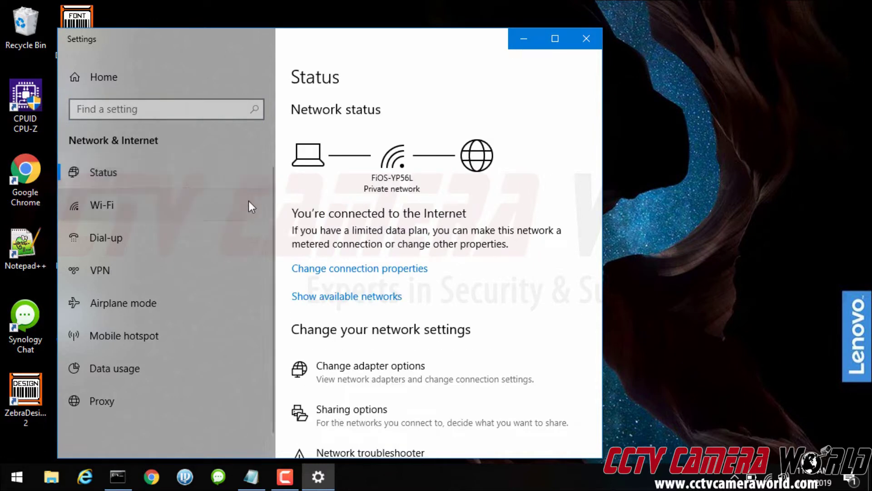
{"action": "left_click", "coordinate": [339, 274]}
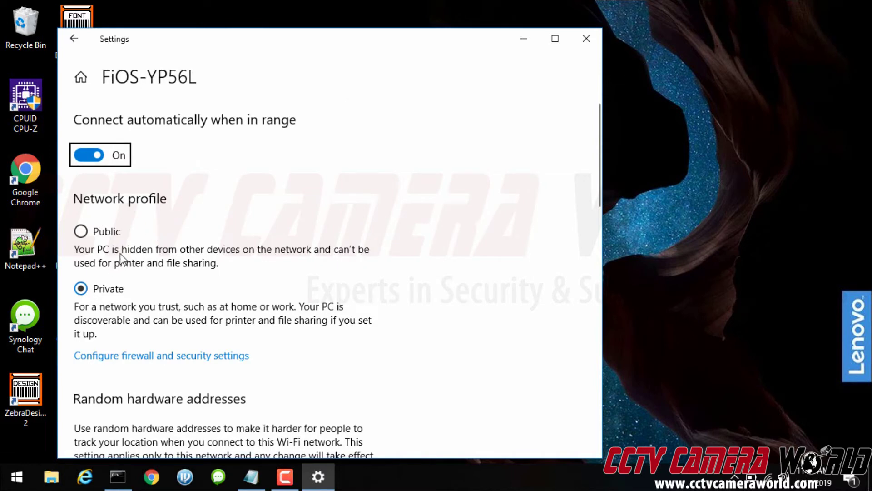
{"action": "left_click", "coordinate": [81, 241]}
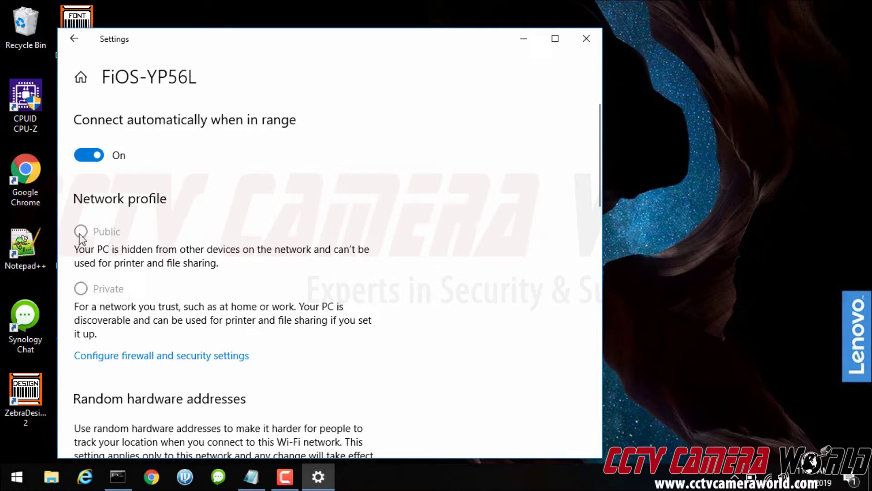
{"action": "left_click", "coordinate": [587, 38]}
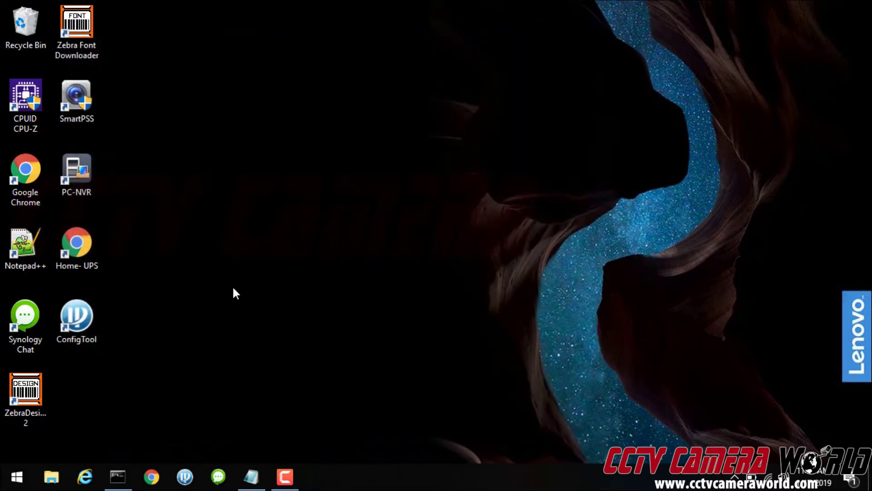
Launch ConfigTool from the desktop so it finds the IP camera at 10.1.1.65
{"action": "double_click", "coordinate": [87, 309]}
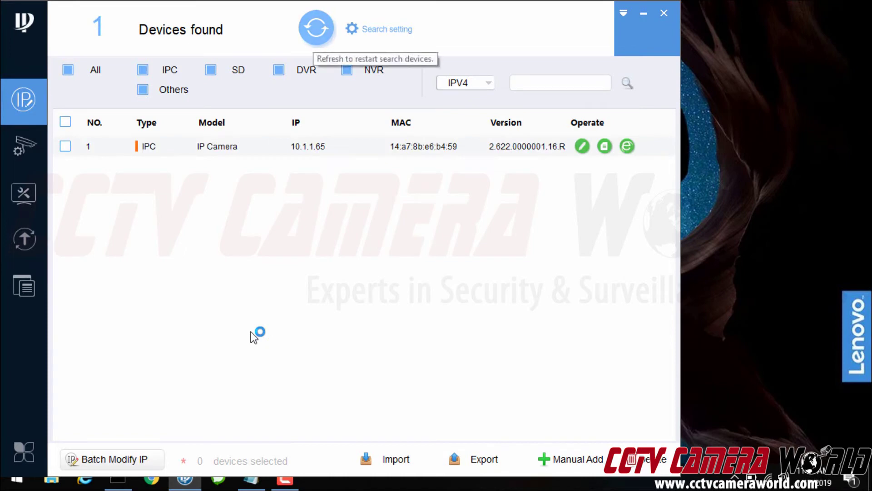
Close ConfigTool and set the FiOS-YP56L network profile back to Private
{"action": "left_click", "coordinate": [663, 12]}
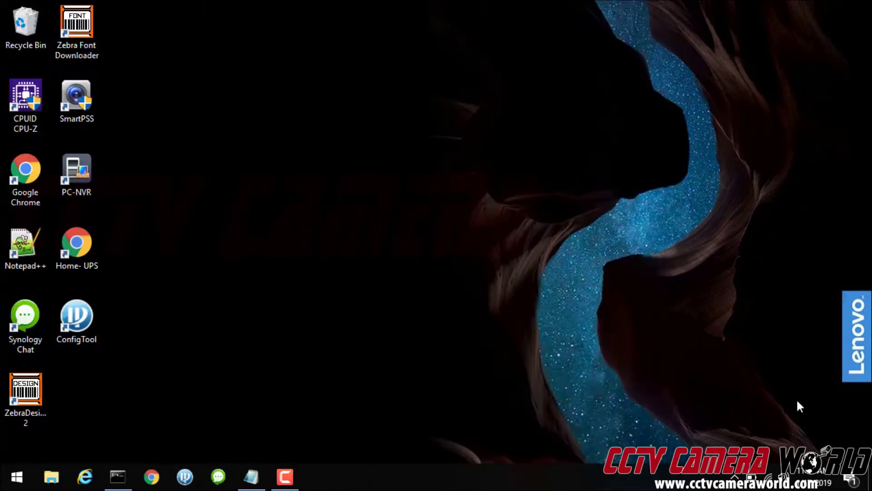
{"action": "left_click", "coordinate": [769, 477]}
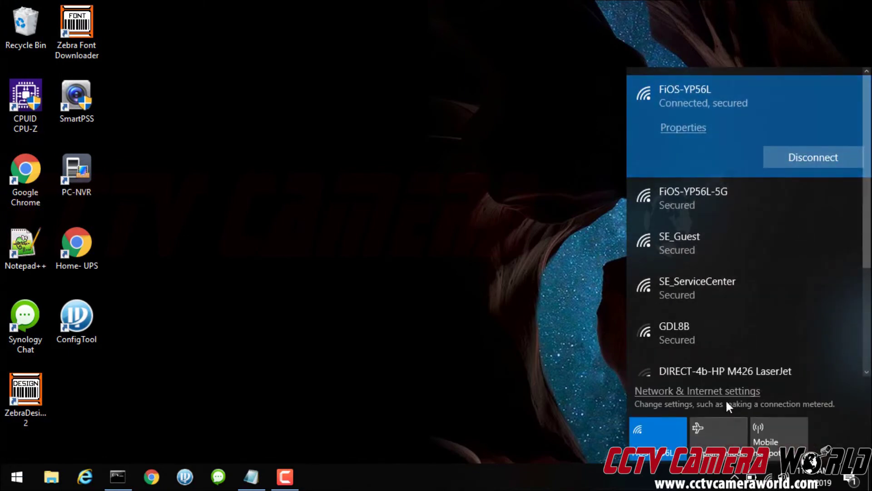
{"action": "left_click", "coordinate": [725, 399]}
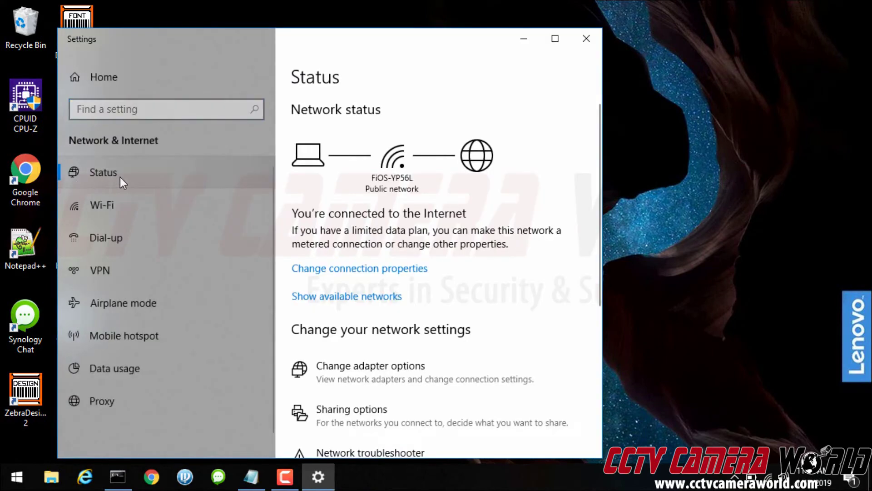
{"action": "left_click", "coordinate": [318, 269]}
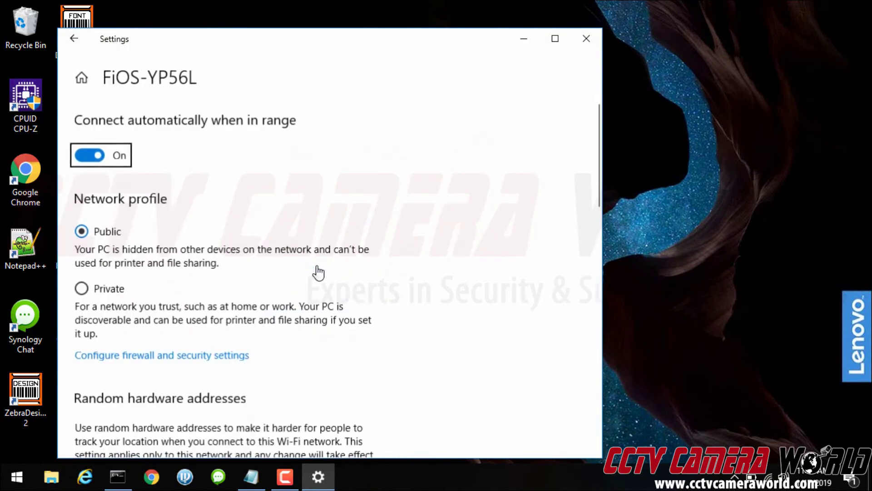
{"action": "left_click", "coordinate": [88, 293]}
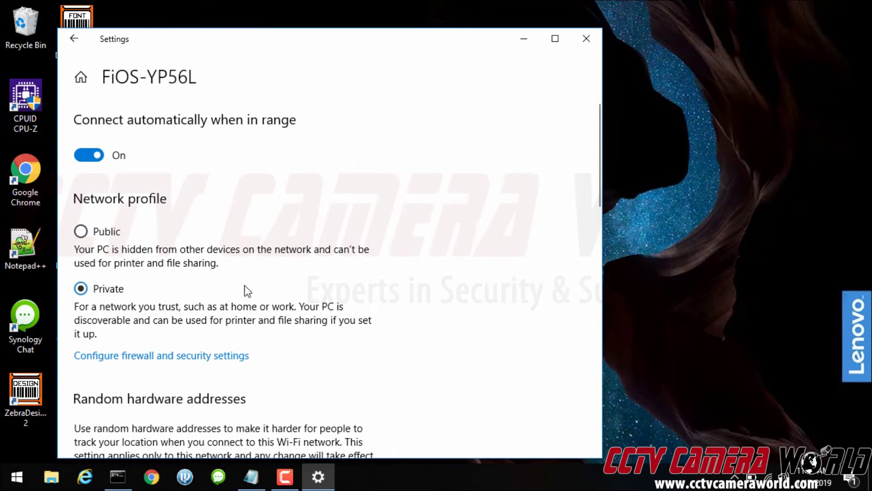
Turn off the private network firewall in Defender Security Center, then close it
{"action": "left_click", "coordinate": [176, 356]}
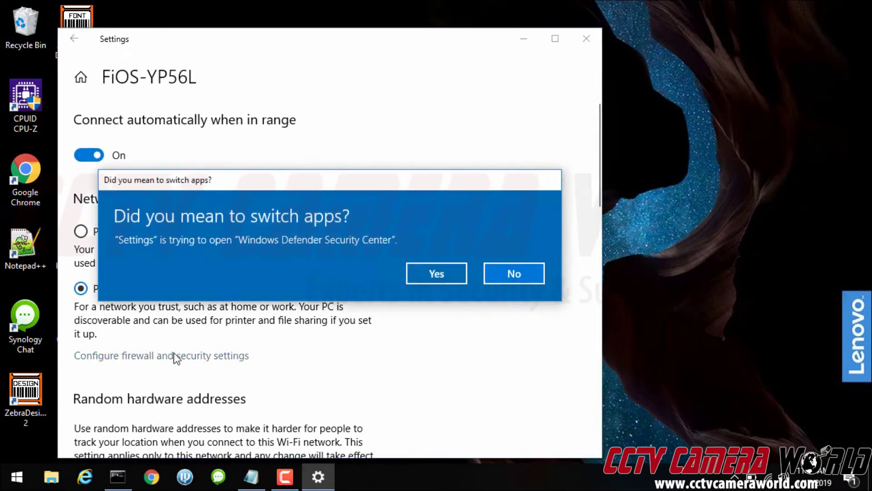
{"action": "left_click", "coordinate": [430, 272]}
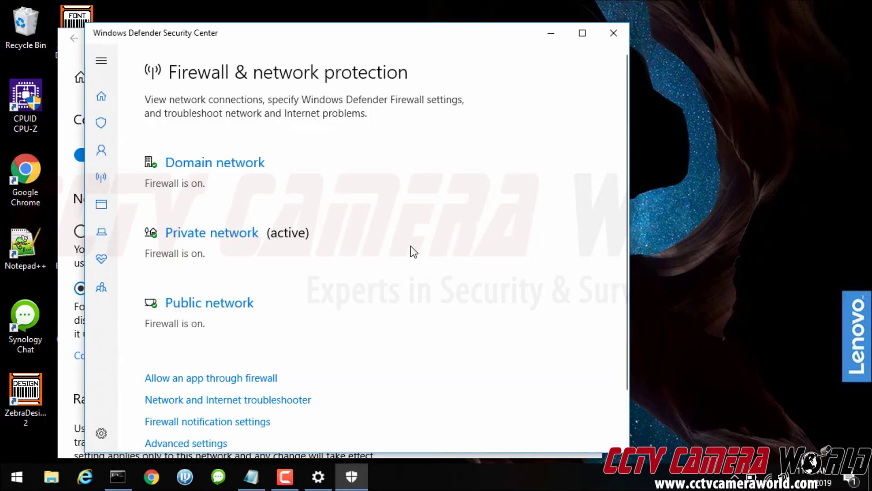
{"action": "left_click", "coordinate": [190, 236]}
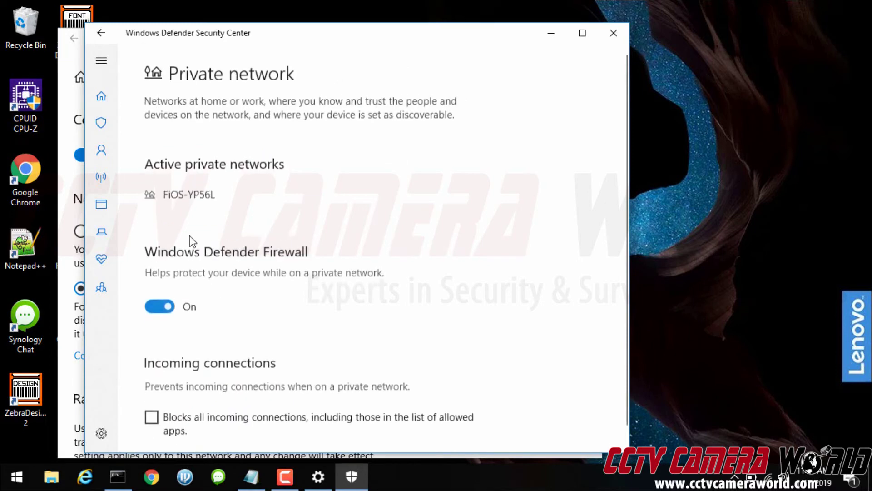
{"action": "left_click", "coordinate": [162, 308]}
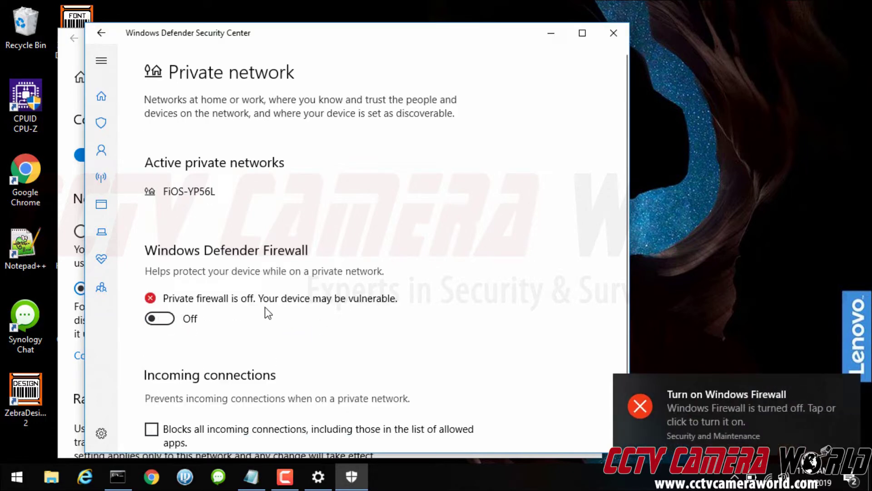
{"action": "left_click", "coordinate": [606, 34]}
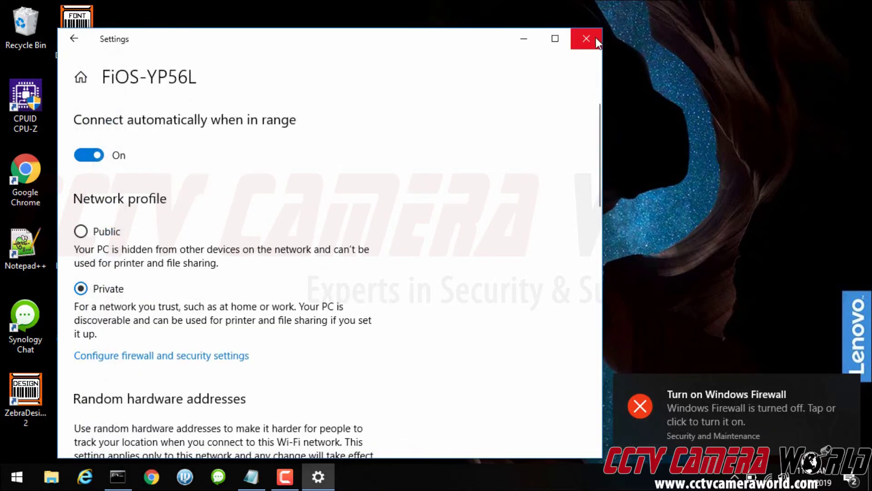
{"action": "left_click", "coordinate": [595, 40]}
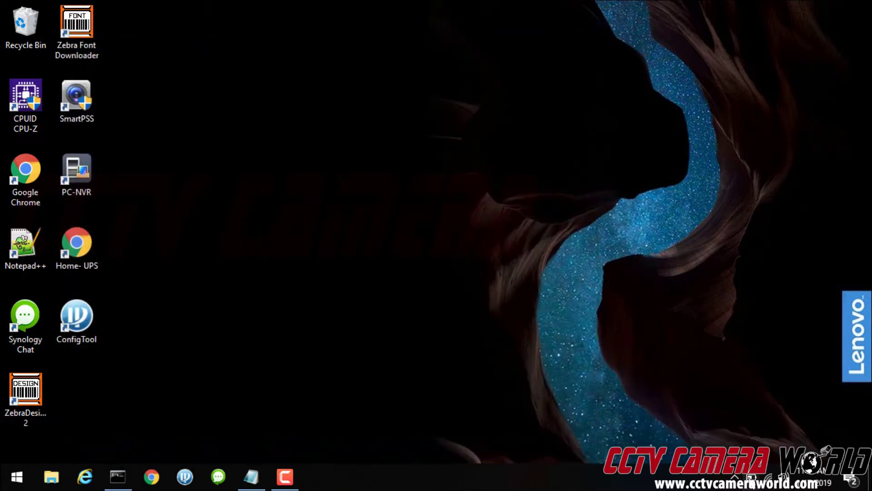
{"action": "left_click", "coordinate": [757, 479]}
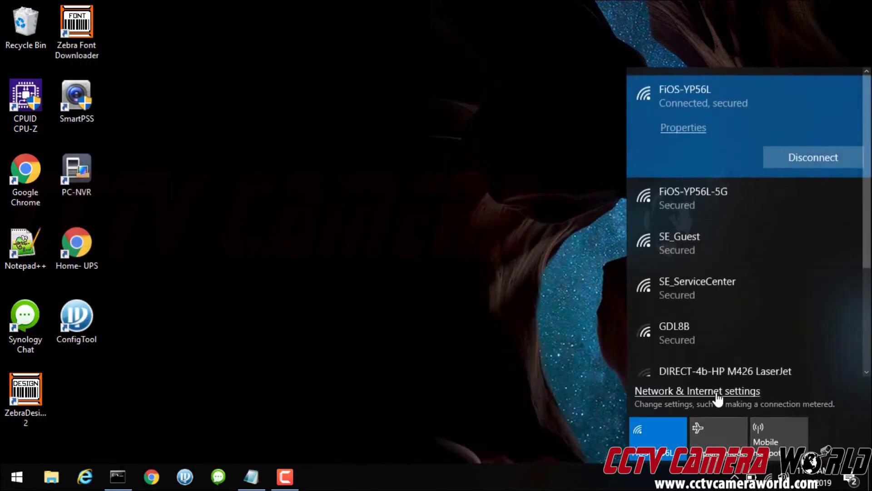
{"action": "left_click", "coordinate": [716, 394]}
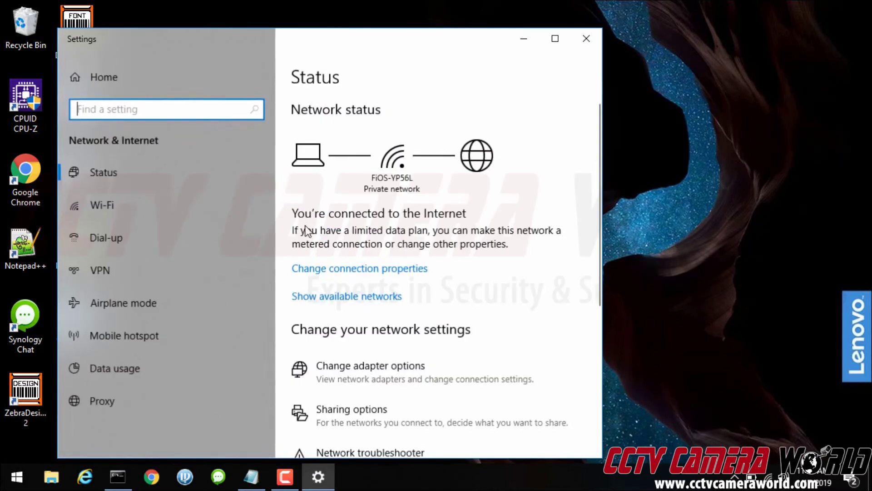
{"action": "left_click", "coordinate": [126, 176]}
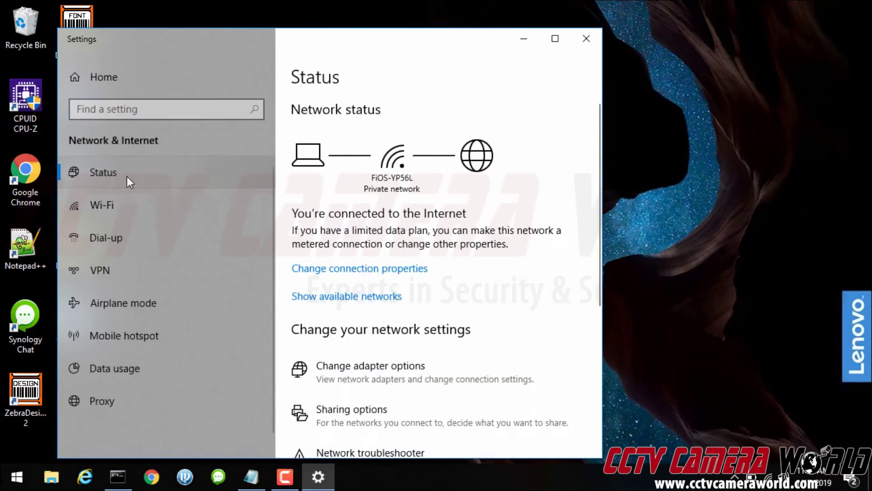
{"action": "left_click", "coordinate": [328, 272]}
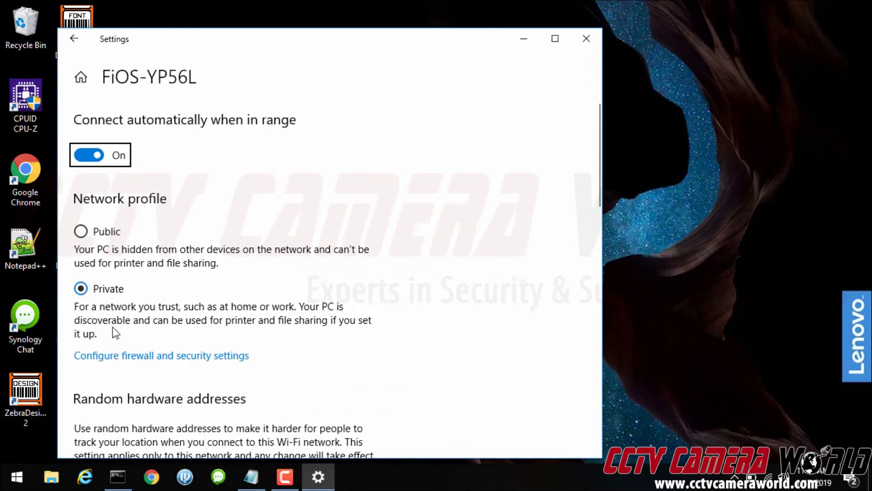
{"action": "left_click", "coordinate": [120, 357]}
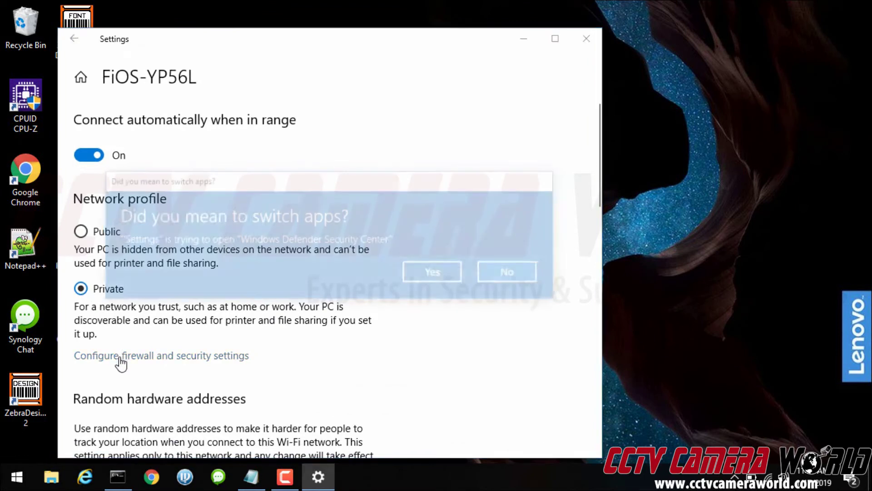
{"action": "left_click", "coordinate": [433, 271]}
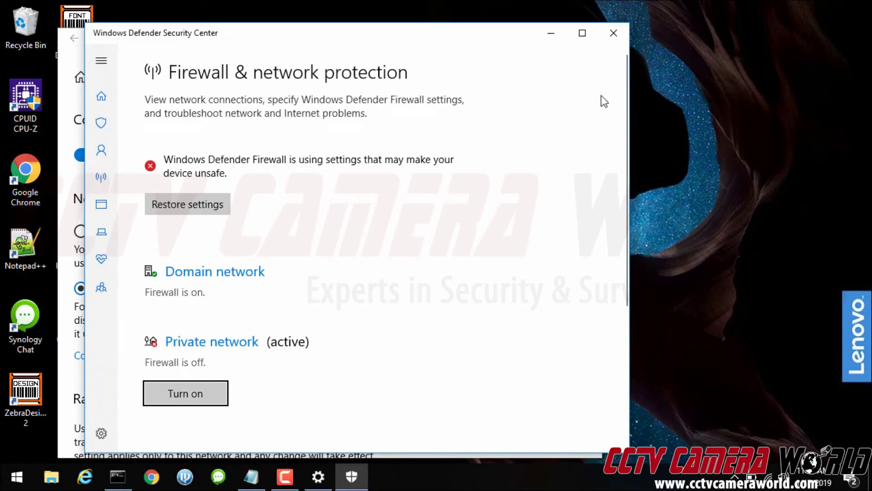
Close Defender Security Center and open ConfigTool's device search settings
{"action": "left_click", "coordinate": [614, 33]}
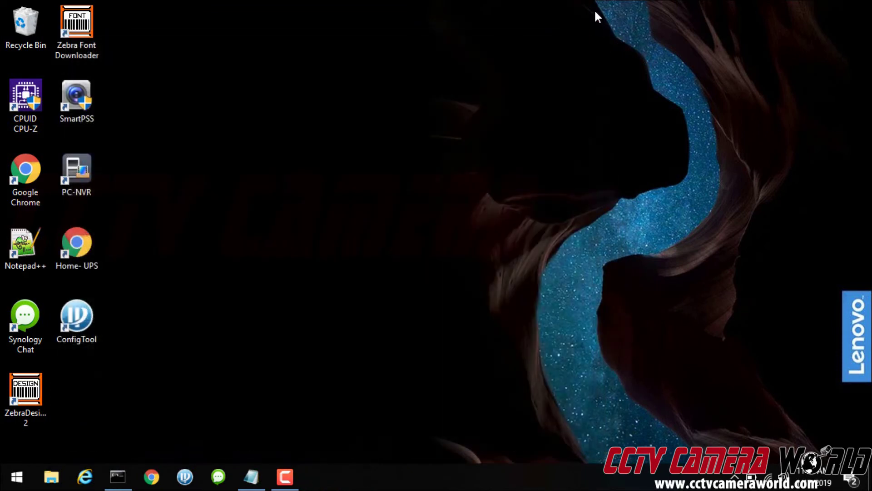
{"action": "left_click", "coordinate": [71, 327]}
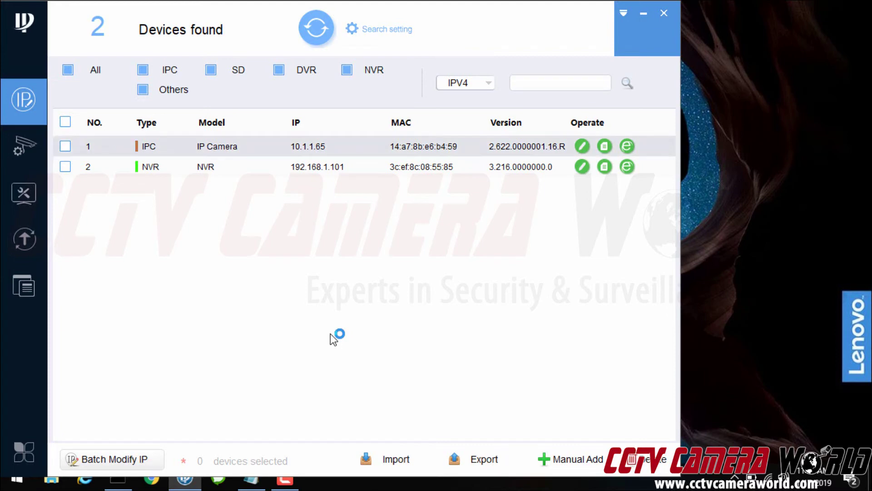
{"action": "left_click", "coordinate": [379, 29]}
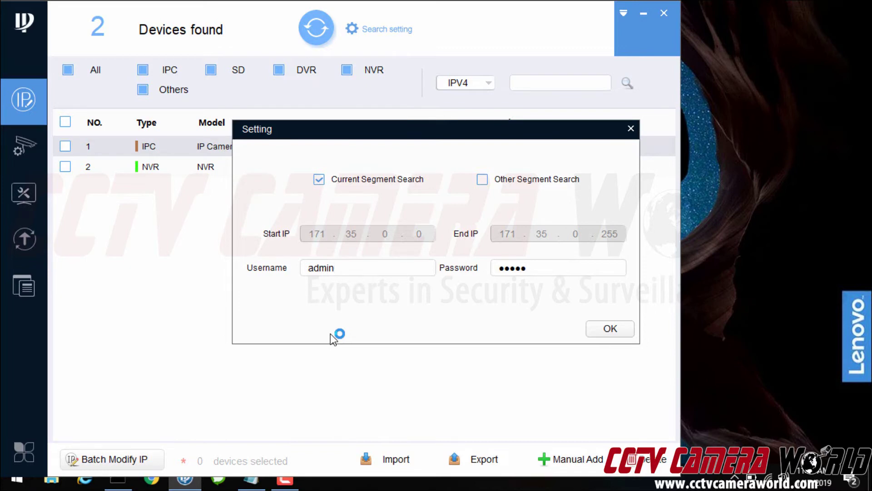
Copy the camera's saved password from Notepad into the search settings Password field
{"action": "left_click", "coordinate": [251, 480]}
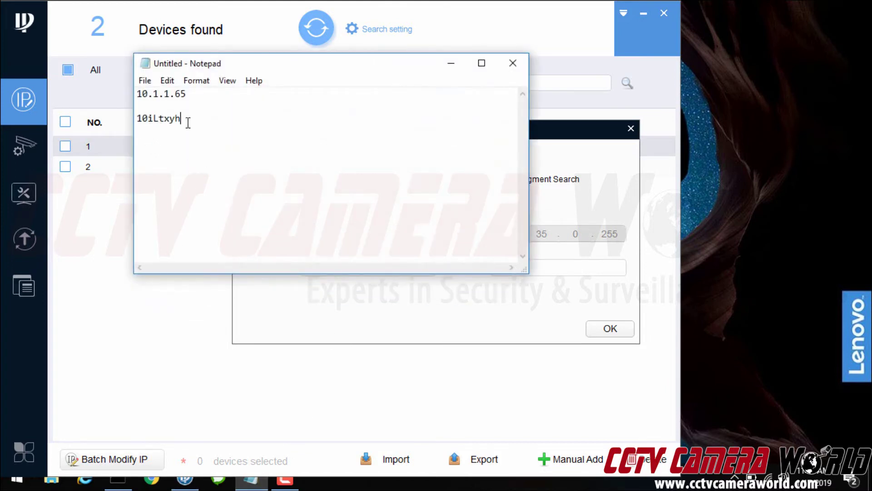
{"action": "left_click_drag", "start_coordinate": [187, 119], "coordinate": [135, 118]}
{"action": "right_click", "coordinate": [149, 118]}
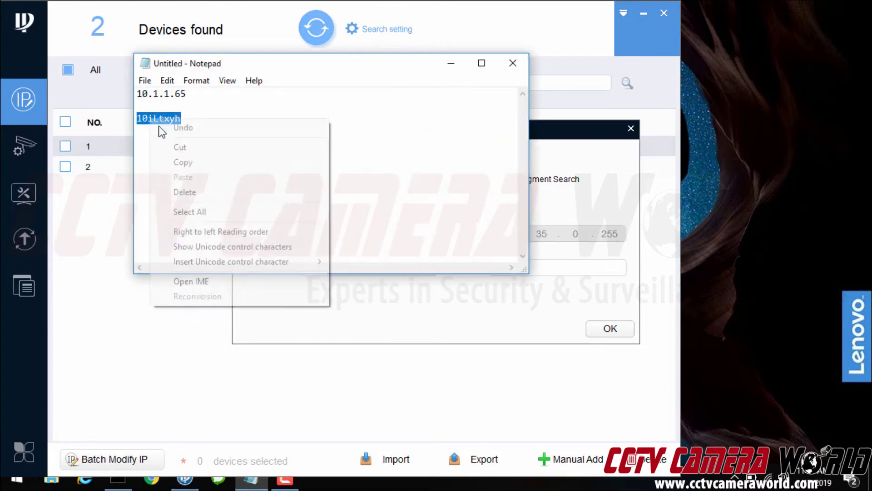
{"action": "left_click", "coordinate": [179, 162]}
{"action": "left_click", "coordinate": [563, 278]}
{"action": "key", "text": "ctrl+a"}
{"action": "key", "text": "shift+F10"}
{"action": "key", "text": "Down"}
{"action": "key", "text": "Down"}
{"action": "key", "text": "Return"}
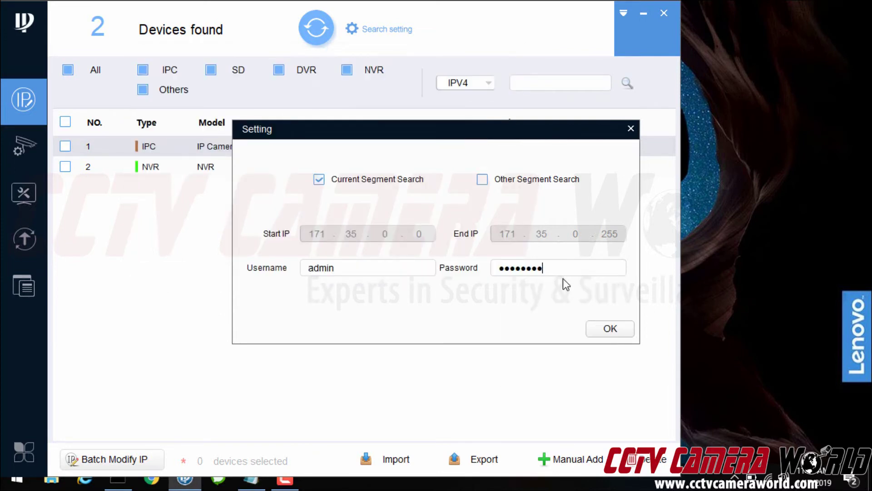
Rerun the device search and enter Target IP 192.168.1.107 for the camera
{"action": "key", "text": "Return"}
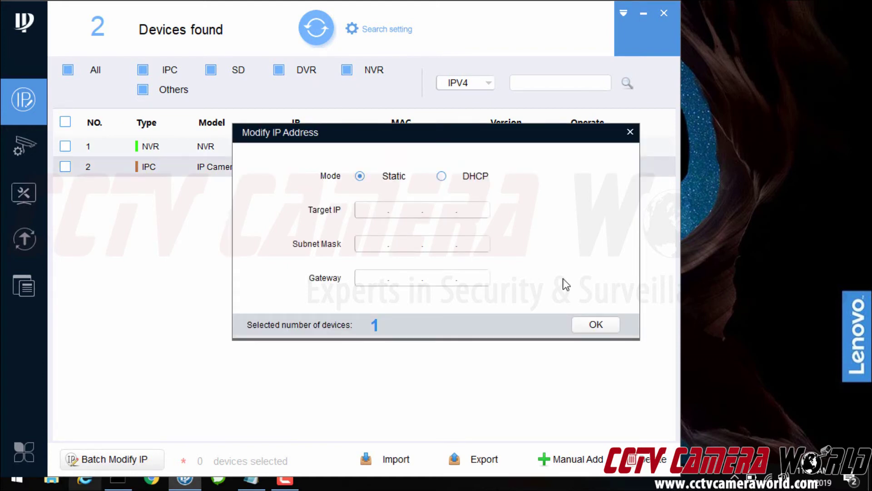
{"action": "key", "text": "alt+Tab"}
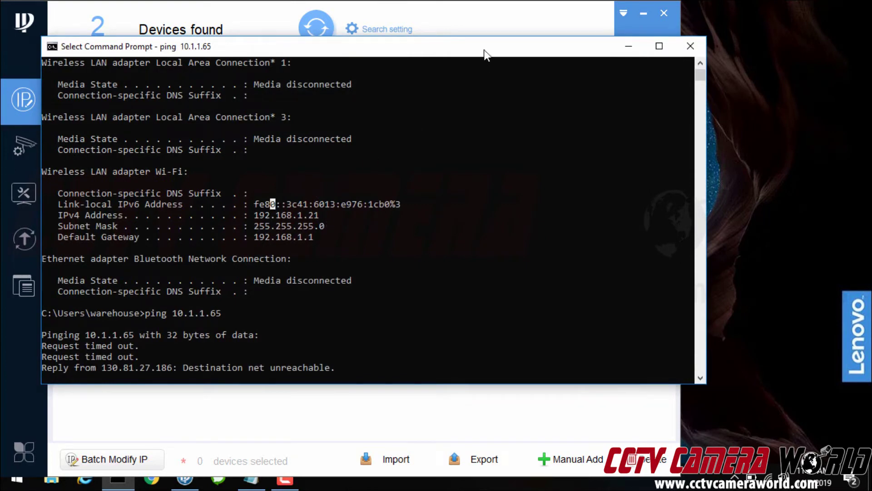
{"action": "left_click", "coordinate": [486, 26]}
{"action": "type", "text": "1"}
{"action": "type", "text": "92.168."}
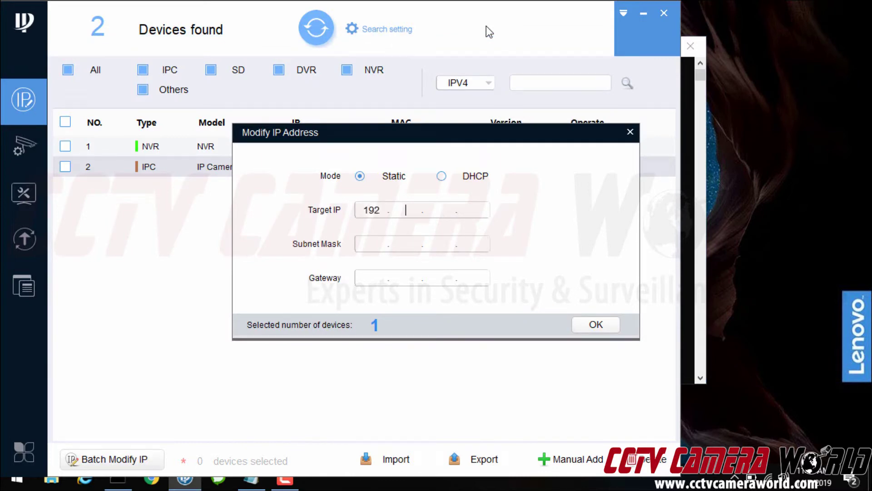
{"action": "type", "text": "1.107"}
Enter subnet mask 255.255.255.0, matching the PC's ipconfig output
{"action": "key", "text": "alt+Tab"}
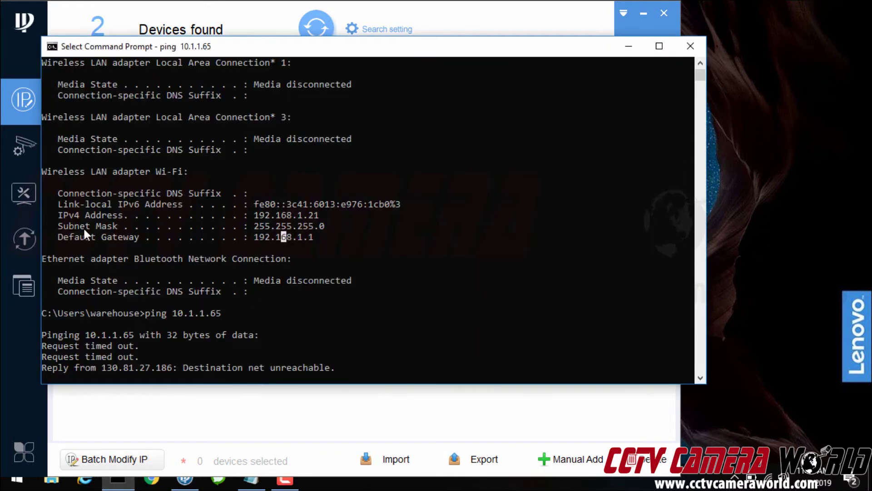
{"action": "left_click_drag", "start_coordinate": [81, 227], "coordinate": [328, 224]}
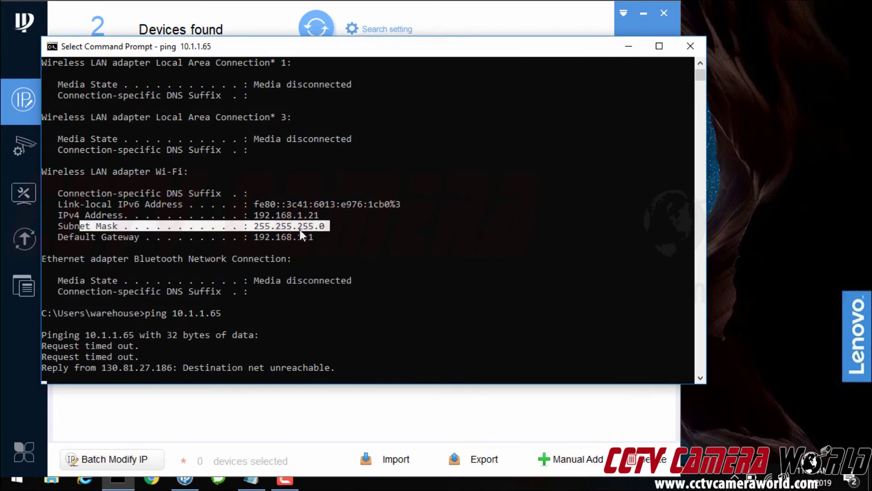
{"action": "left_click", "coordinate": [194, 487]}
{"action": "type", "text": "255."}
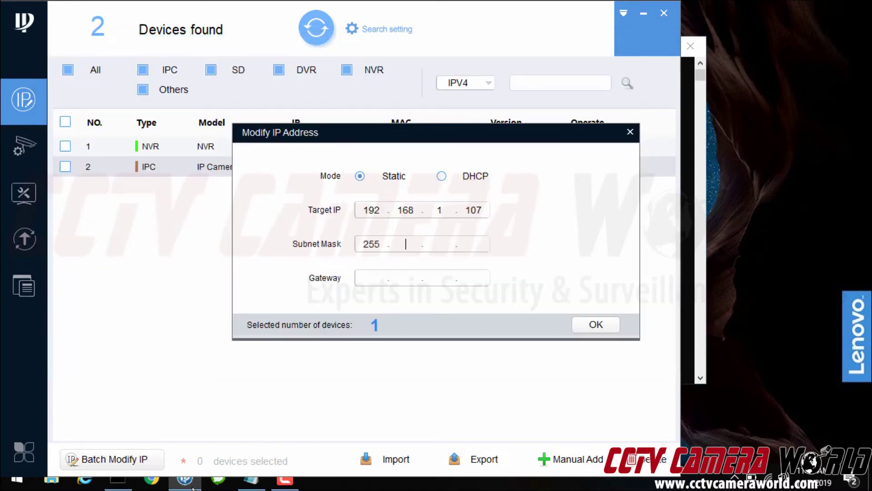
{"action": "type", "text": "255.255.0"}
Enter gateway 192.168.1.1 based on the PC's address and apply the new IP settings
{"action": "left_click", "coordinate": [118, 481]}
{"action": "left_click", "coordinate": [224, 237]}
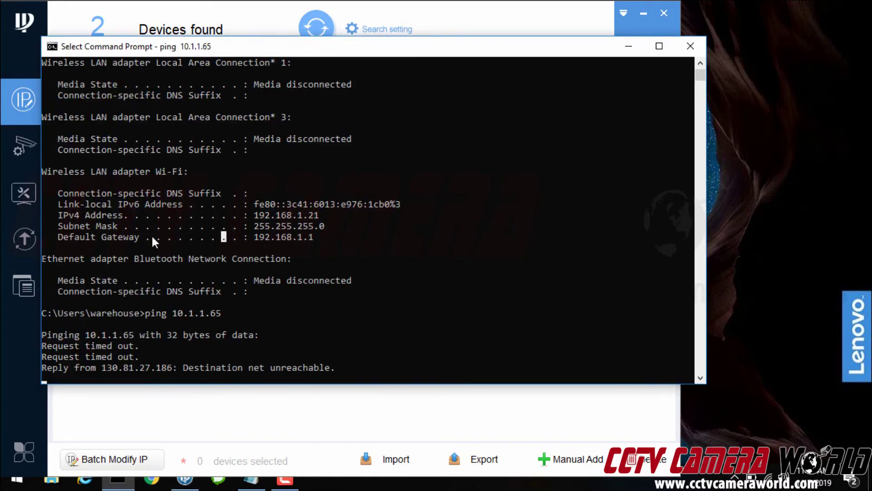
{"action": "left_click", "coordinate": [109, 216]}
{"action": "left_click", "coordinate": [74, 217]}
{"action": "left_click", "coordinate": [320, 216]}
{"action": "left_click", "coordinate": [275, 225]}
{"action": "left_click_drag", "start_coordinate": [255, 216], "coordinate": [320, 217]}
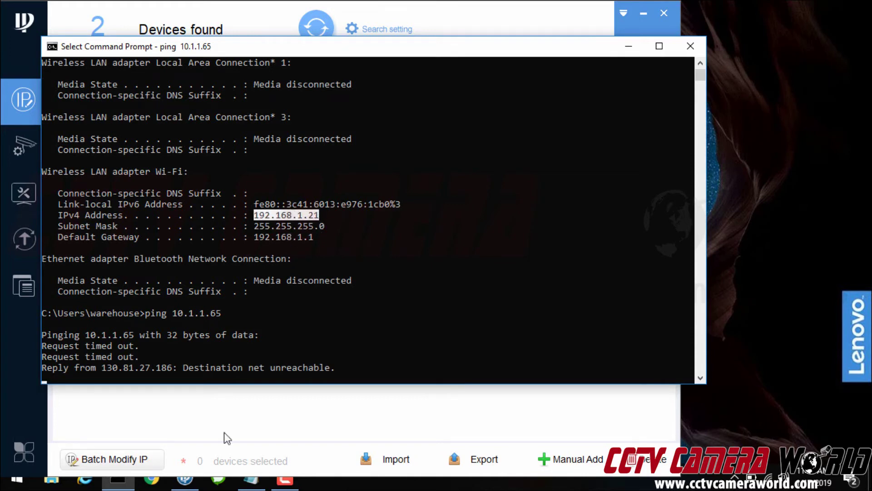
{"action": "left_click", "coordinate": [195, 486]}
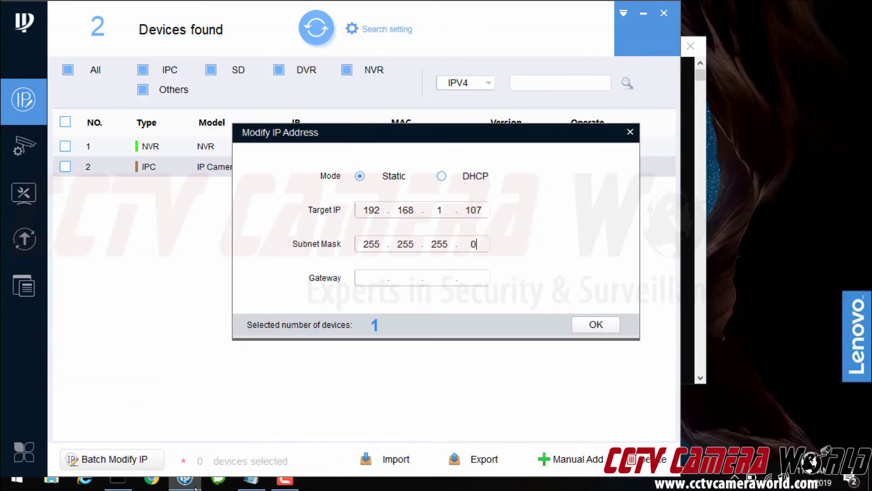
{"action": "type", "text": "192.168.1.1"}
{"action": "key", "text": "Return"}
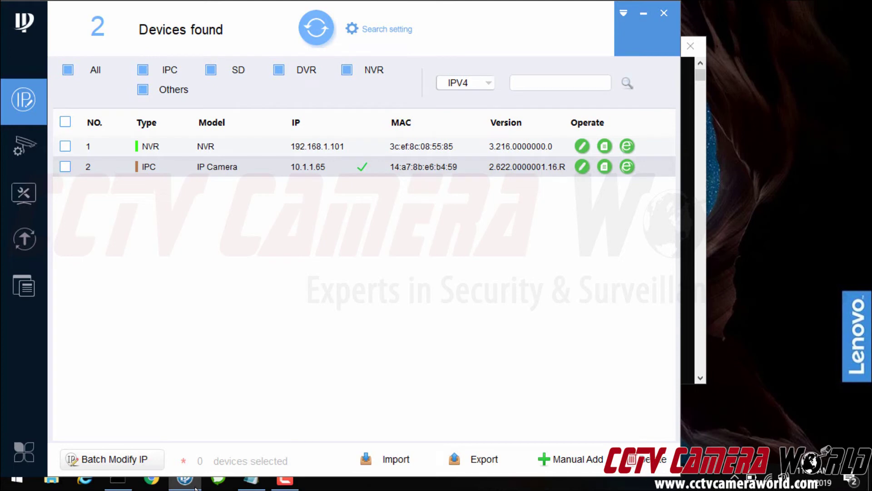
Refresh the ConfigTool search to show the camera at 192.168.1.107, then bring back Command Prompt
{"action": "left_click", "coordinate": [316, 28]}
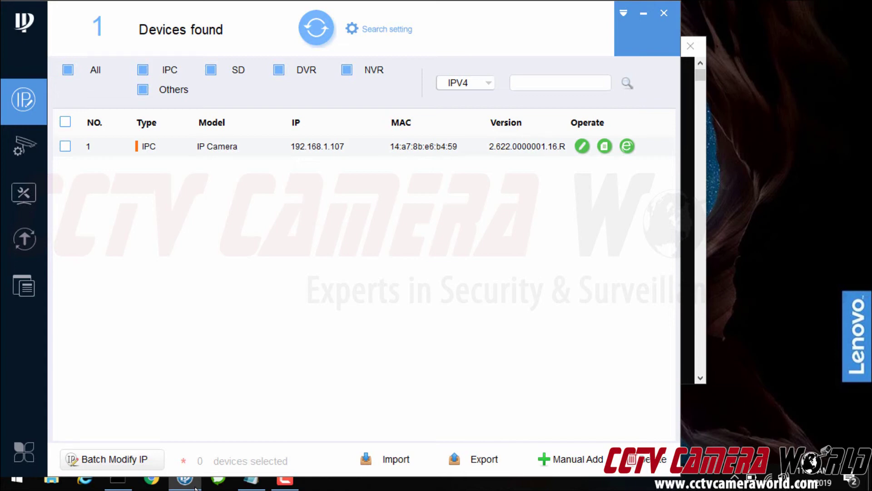
{"action": "left_click", "coordinate": [118, 480]}
Ping 192.168.1.107 again until it returns four replies with 0% loss
{"action": "left_click", "coordinate": [550, 235]}
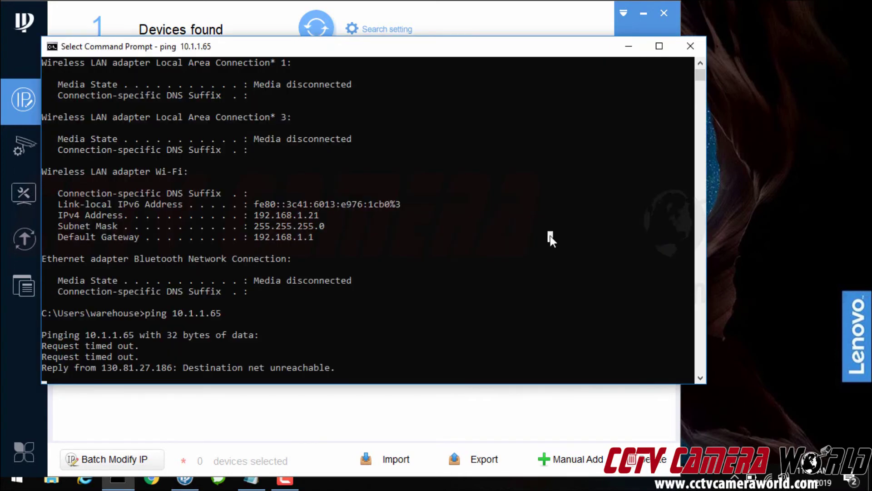
{"action": "key", "text": "Escape"}
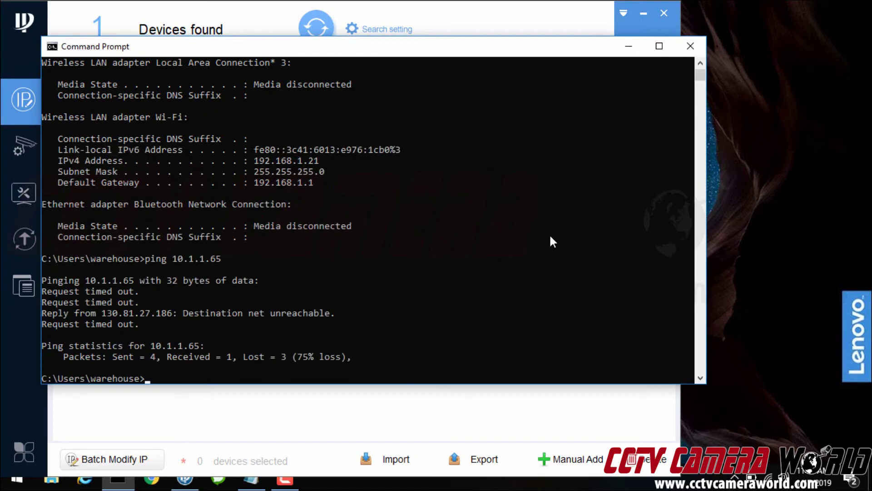
{"action": "type", "text": "ping 192.168.1.107"}
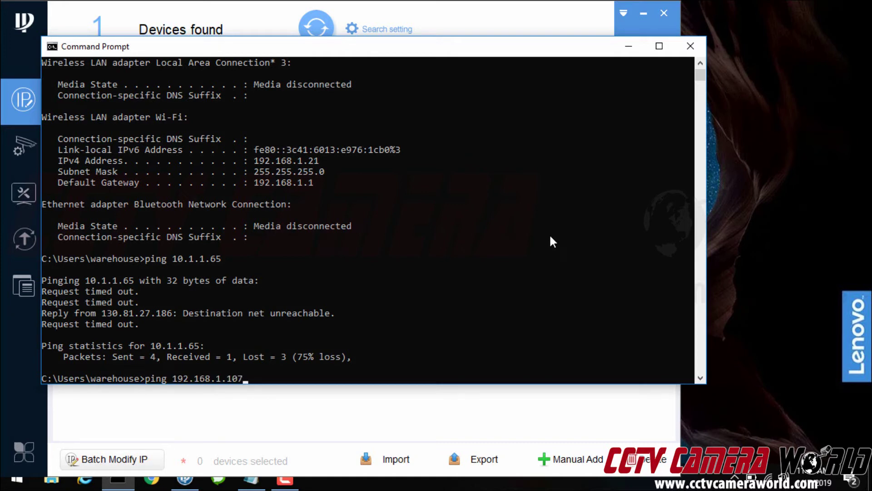
{"action": "key", "text": "Return"}
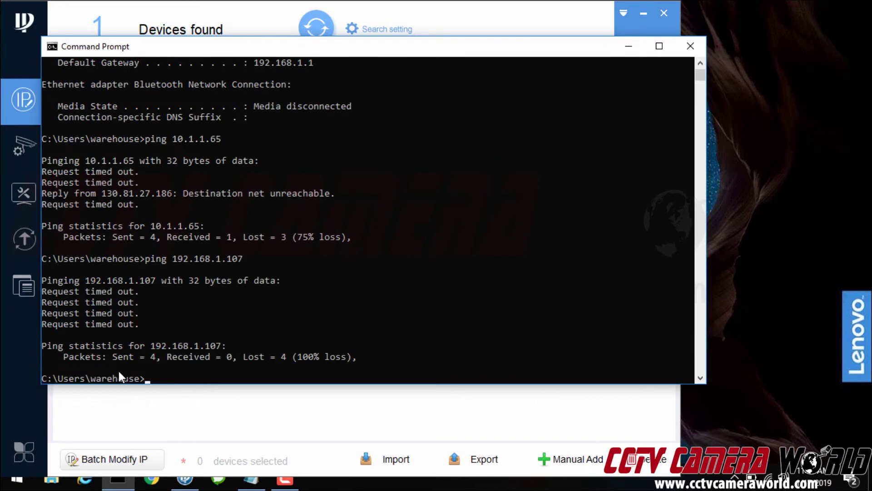
{"action": "key", "text": "Up"}
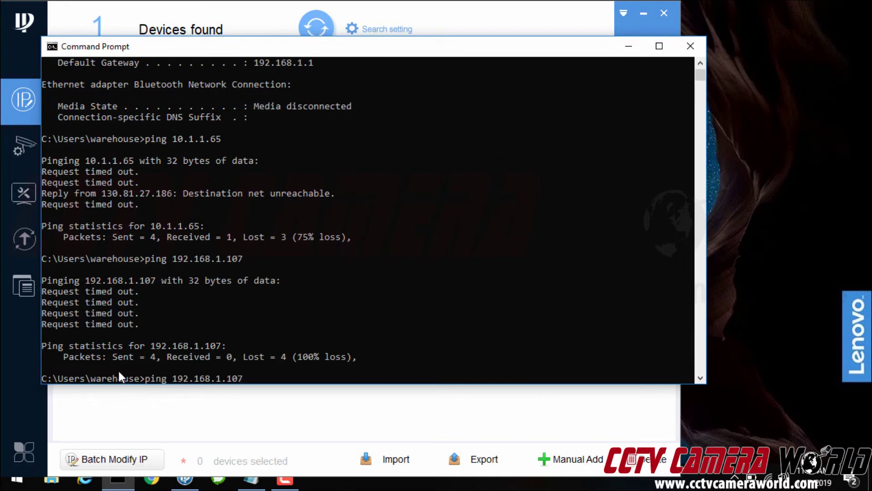
{"action": "key", "text": "Return"}
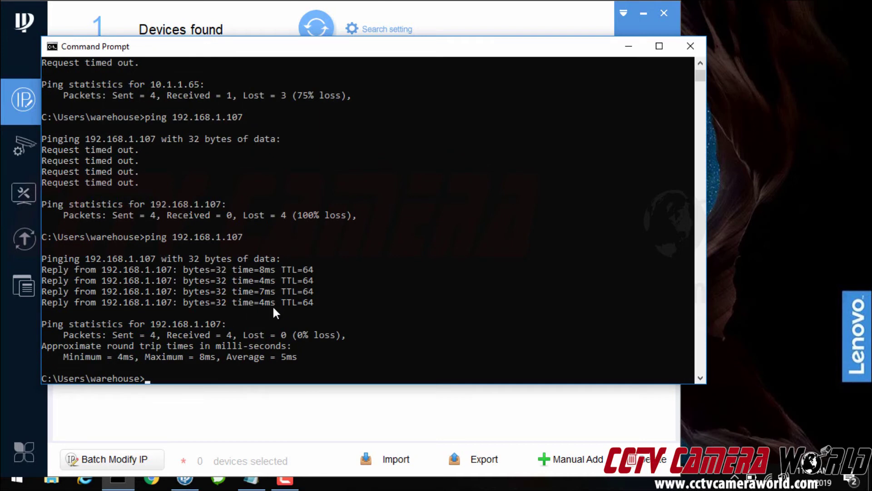
Launch Internet Explorer maximized and browse to the camera at 192.168.1.107
{"action": "left_click", "coordinate": [13, 476]}
{"action": "type", "text": "internet"}
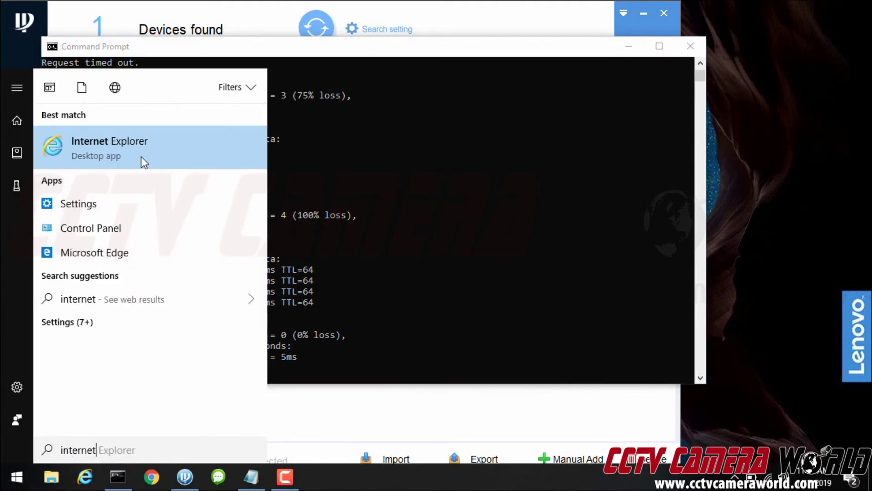
{"action": "left_click", "coordinate": [141, 156]}
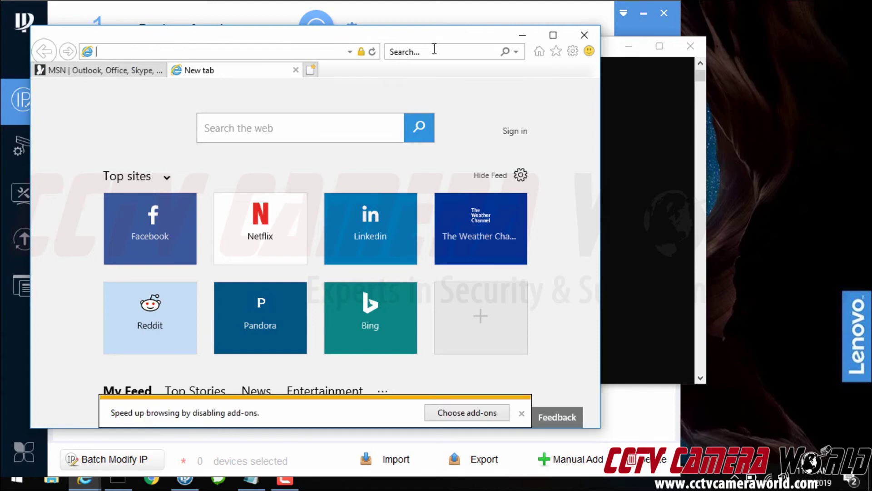
{"action": "left_click", "coordinate": [552, 36]}
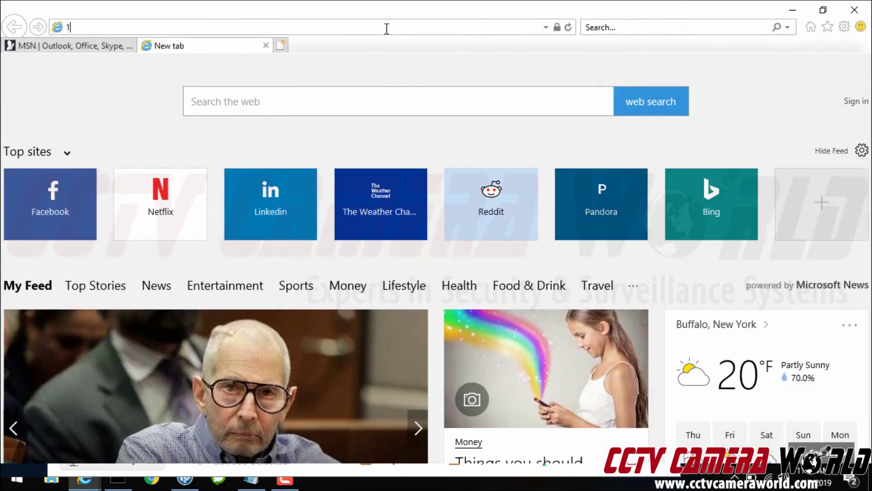
{"action": "type", "text": "192."}
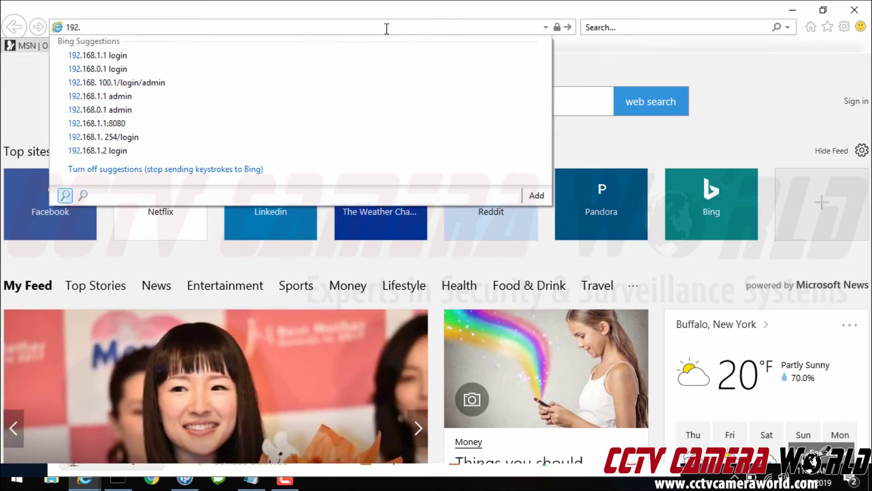
{"action": "type", "text": "168.10"}
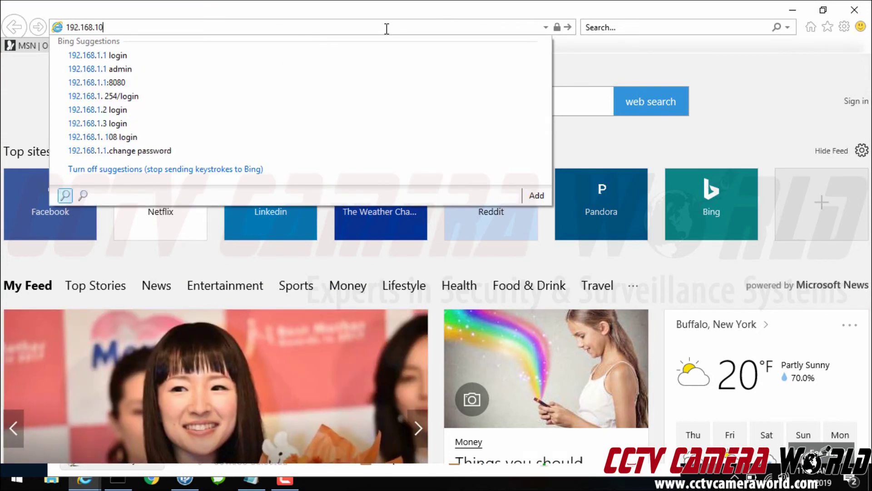
{"action": "key", "text": "BackSpace"}
{"action": "type", "text": ".107/"}
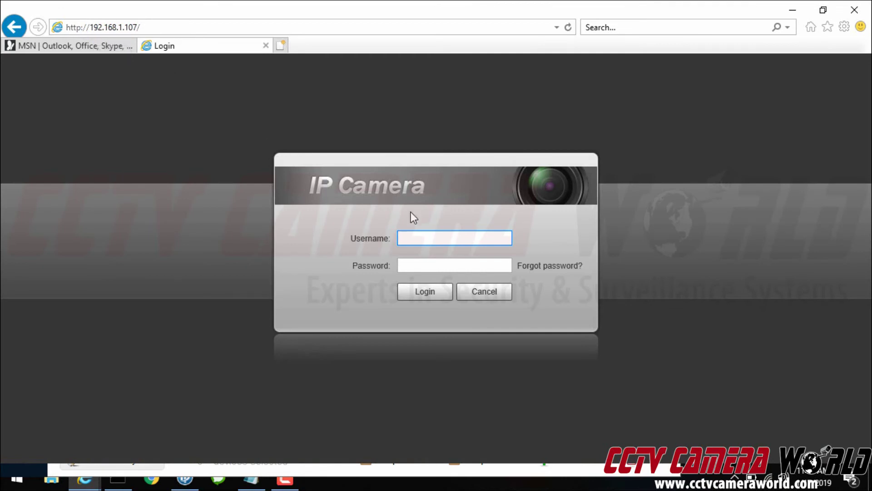
Log in to the camera as admin using the password kept in Notepad
{"action": "type", "text": "admin"}
{"action": "key", "text": "Tab"}
{"action": "type", "text": "adm"}
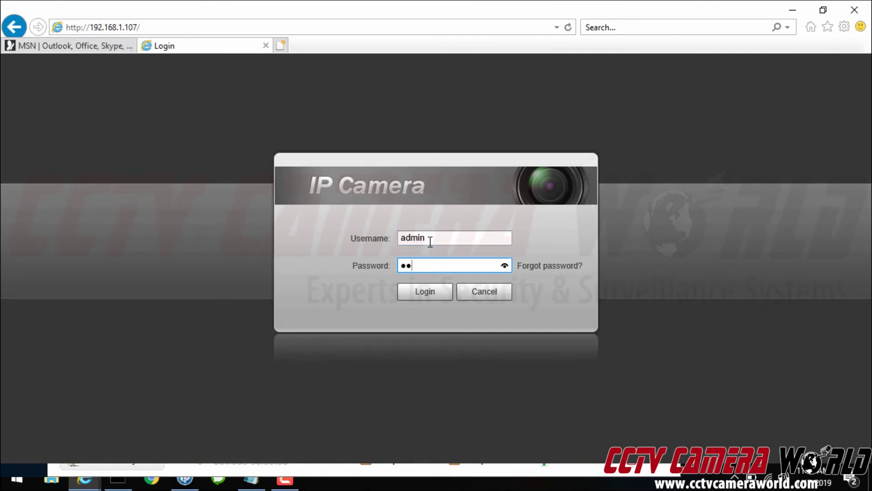
{"action": "type", "text": "in123"}
{"action": "left_click", "coordinate": [251, 480]}
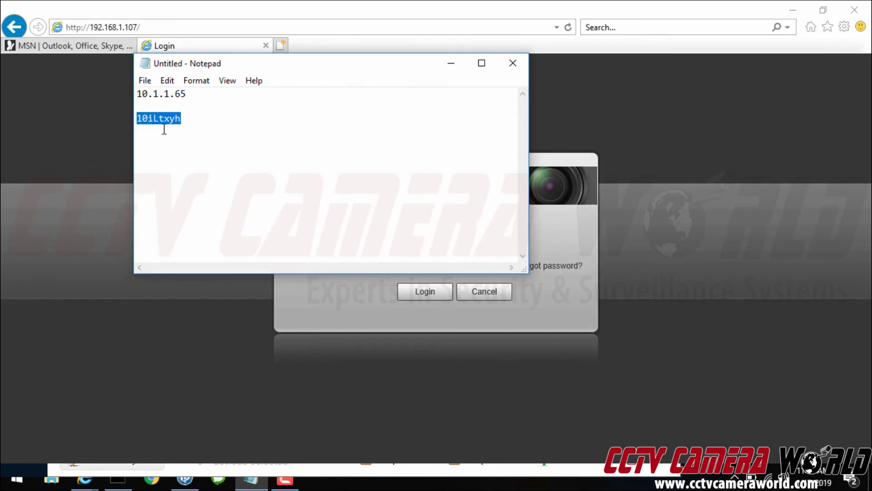
{"action": "left_click", "coordinate": [326, 274]}
{"action": "left_click", "coordinate": [411, 294]}
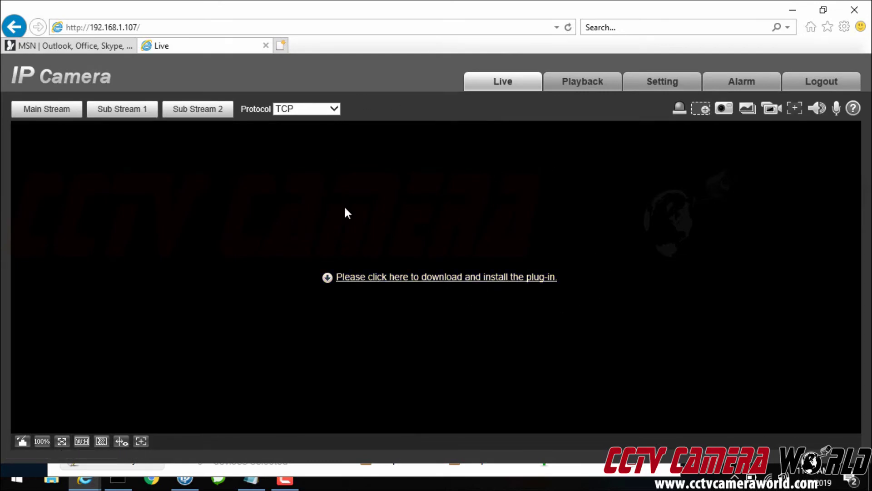
Download and run the WebPlugin installer so the Live page streams Main Stream video
{"action": "left_click", "coordinate": [448, 288]}
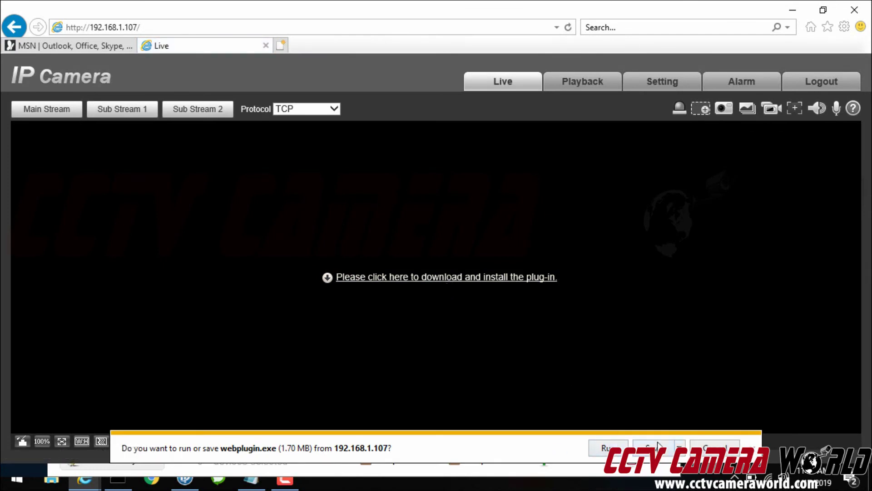
{"action": "left_click", "coordinate": [604, 448]}
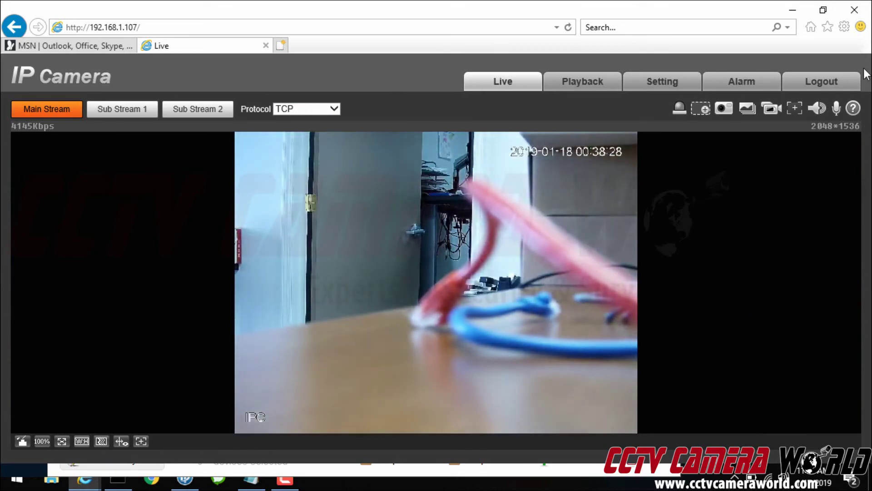
Show autofocus readings, zoom in then fully out, and open the camera's Setting pages
{"action": "left_click", "coordinate": [795, 112]}
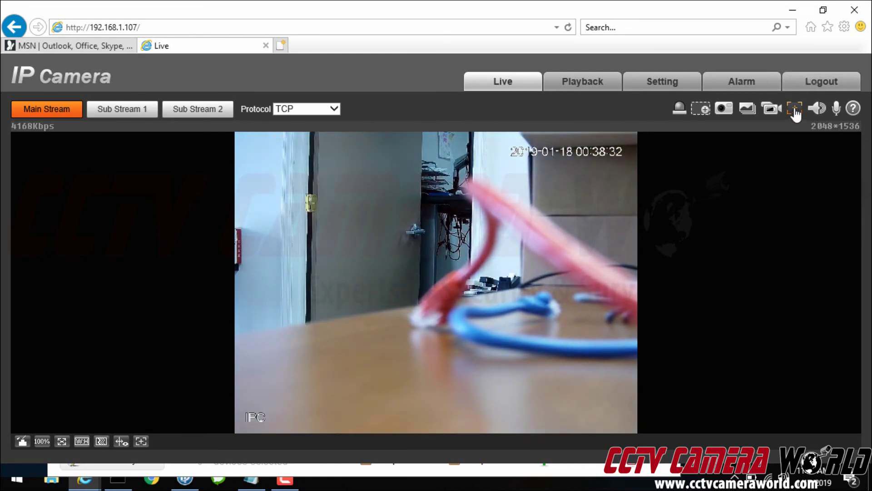
{"action": "left_click", "coordinate": [140, 440]}
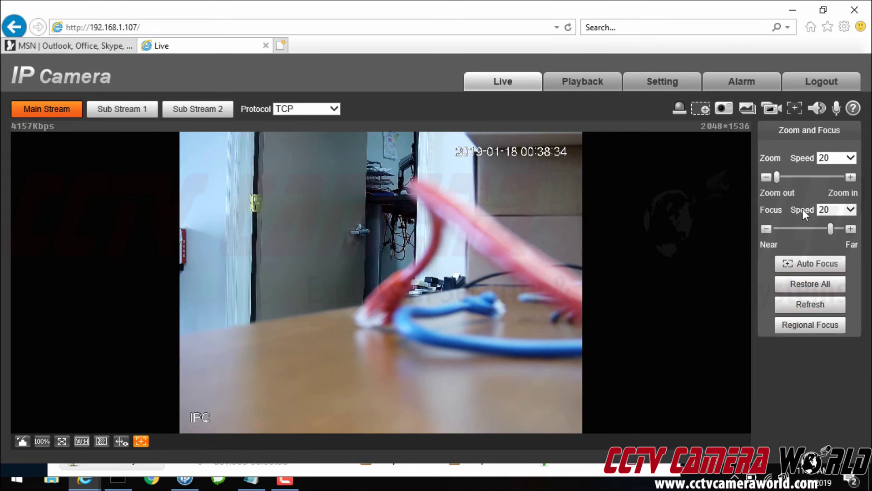
{"action": "left_click", "coordinate": [851, 177]}
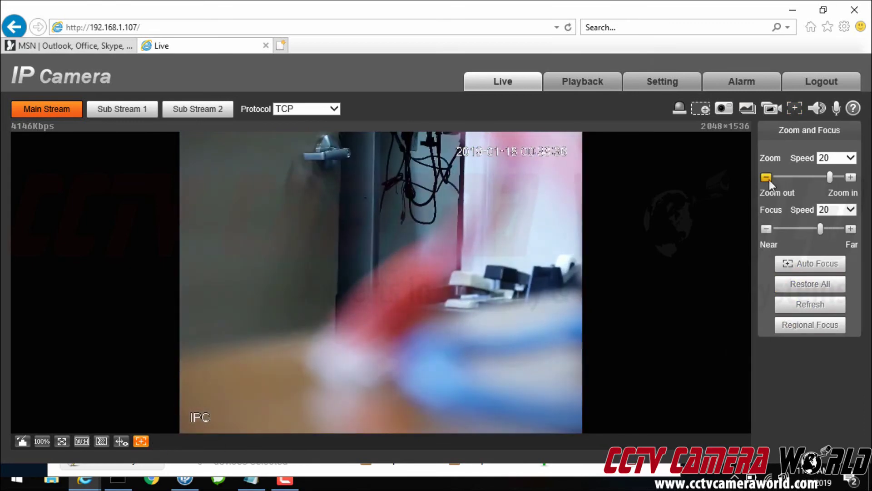
{"action": "left_click", "coordinate": [766, 177]}
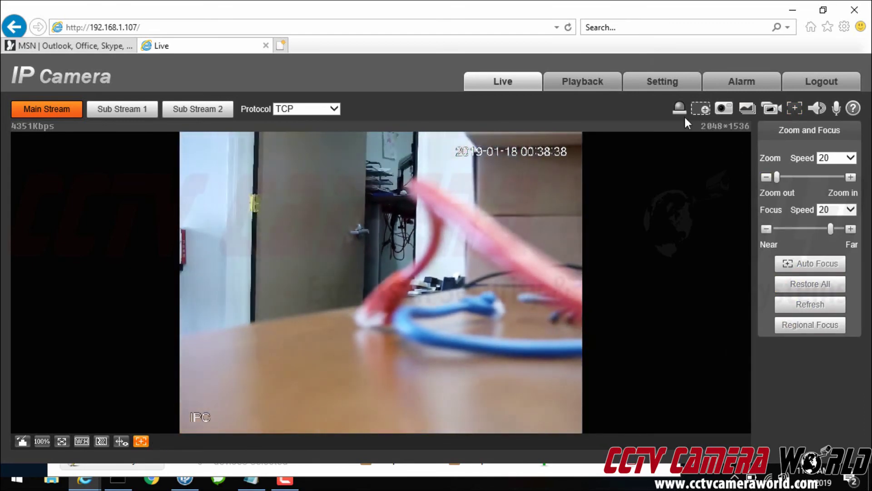
{"action": "left_click", "coordinate": [662, 84]}
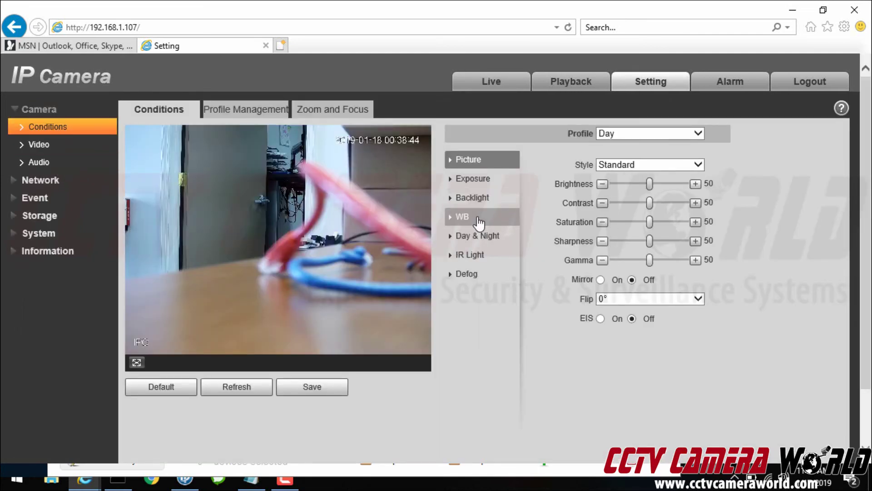
Change Day & Night mode from Auto to Color, then view Exposure and select the address
{"action": "left_click", "coordinate": [470, 204]}
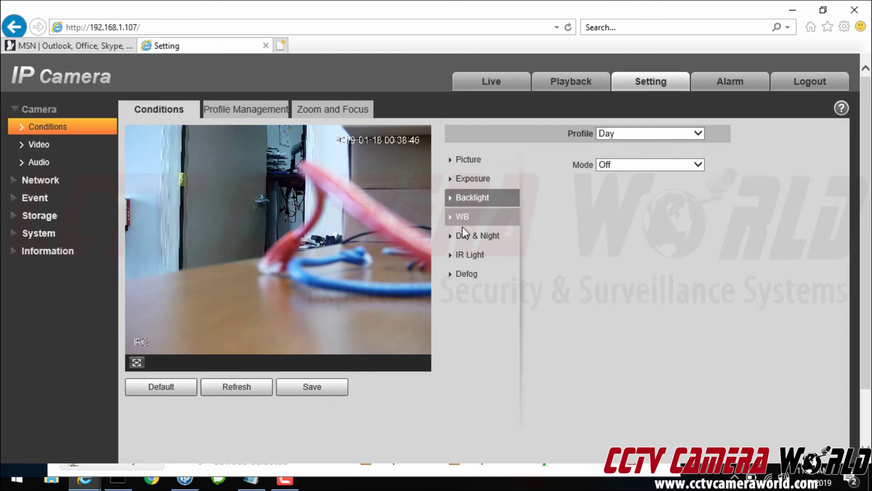
{"action": "left_click", "coordinate": [452, 239]}
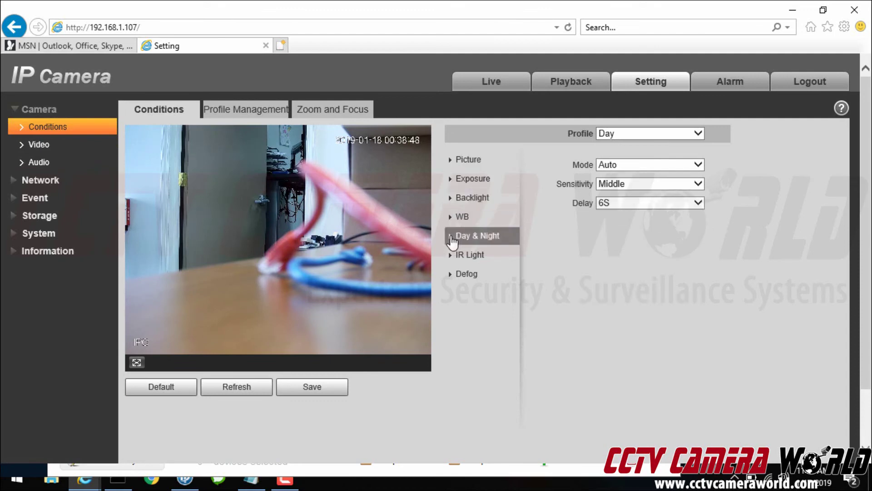
{"action": "left_click", "coordinate": [601, 165]}
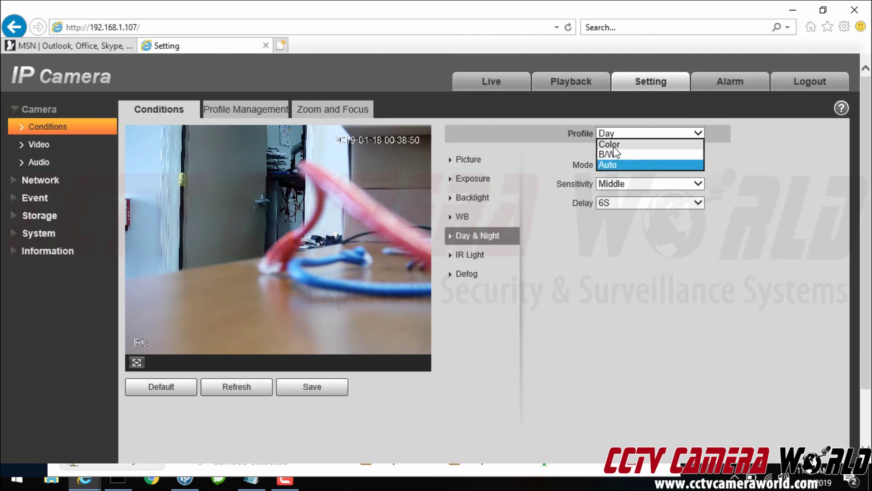
{"action": "left_click", "coordinate": [611, 145]}
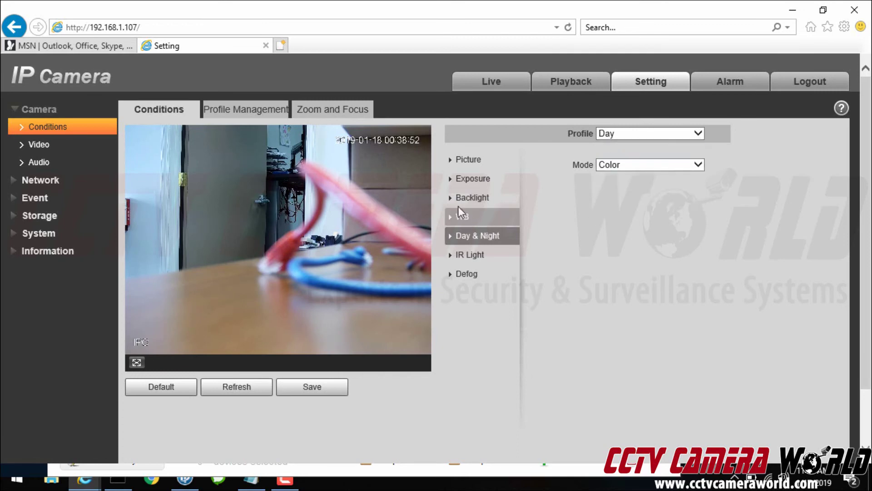
{"action": "left_click", "coordinate": [488, 180]}
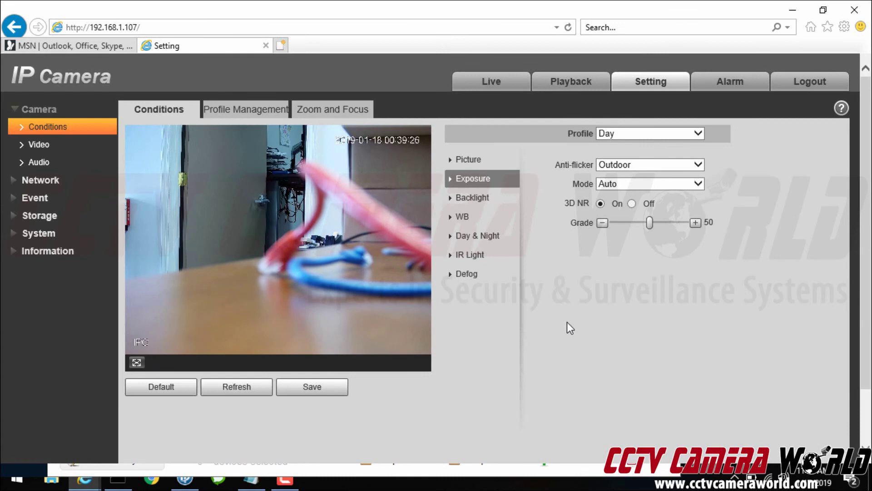
{"action": "left_click", "coordinate": [388, 31]}
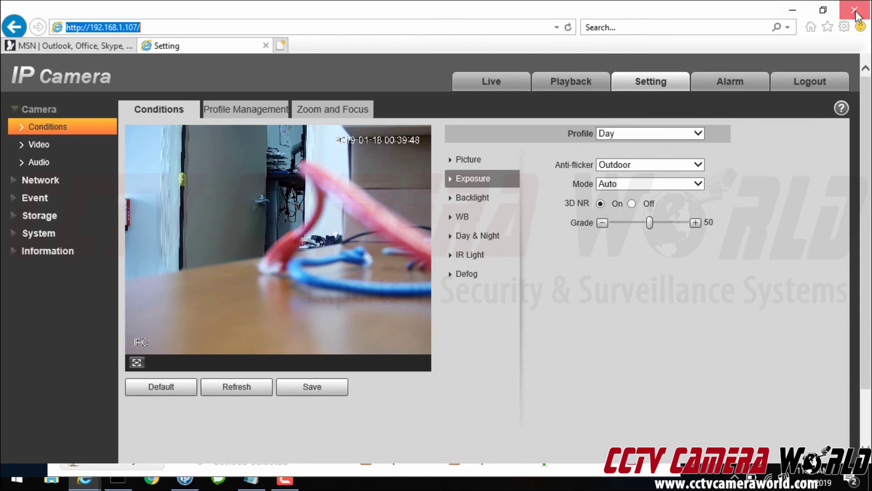
Minimize Internet Explorer and close ConfigTool and Command Prompt
{"action": "left_click", "coordinate": [793, 14]}
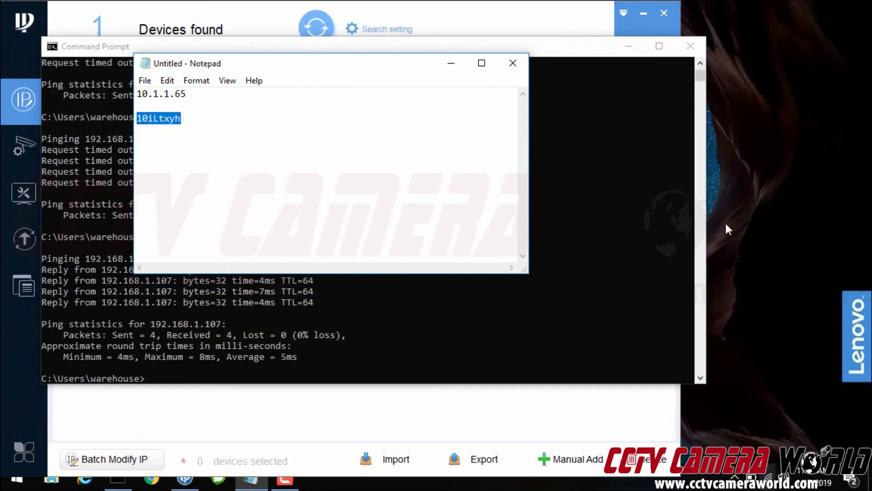
{"action": "left_click", "coordinate": [664, 13]}
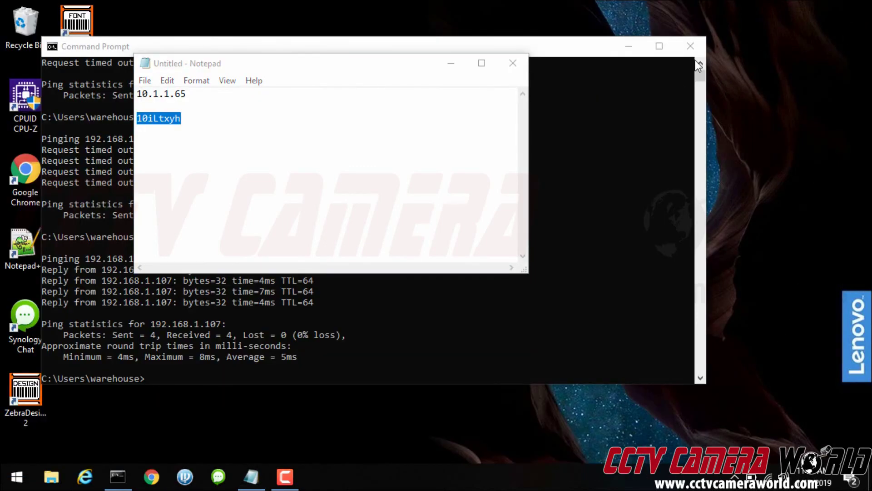
{"action": "left_click", "coordinate": [696, 45]}
Open the connected FiOS-YP56L Wi-Fi network's properties in Network & Internet settings
{"action": "left_click", "coordinate": [768, 477]}
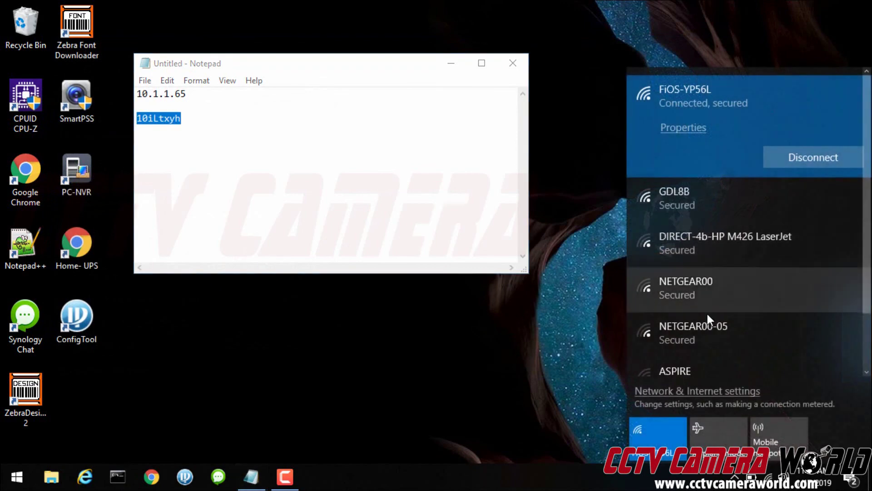
{"action": "left_click", "coordinate": [705, 398]}
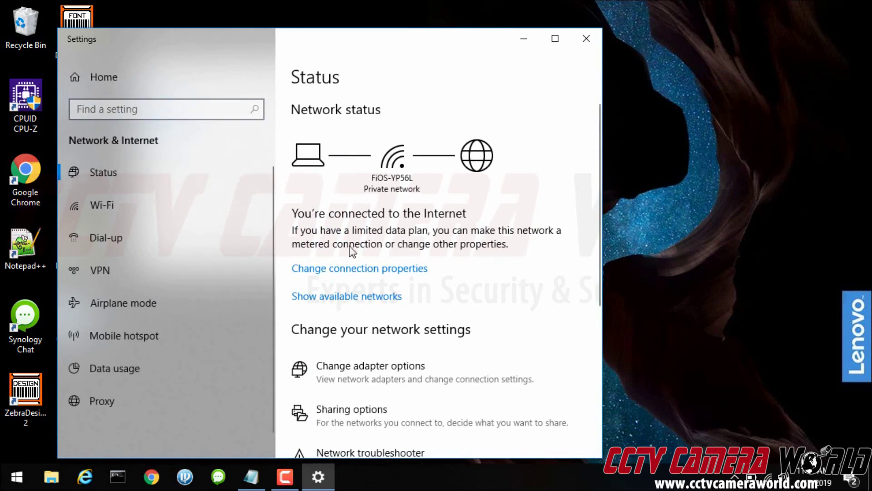
{"action": "left_click", "coordinate": [357, 267]}
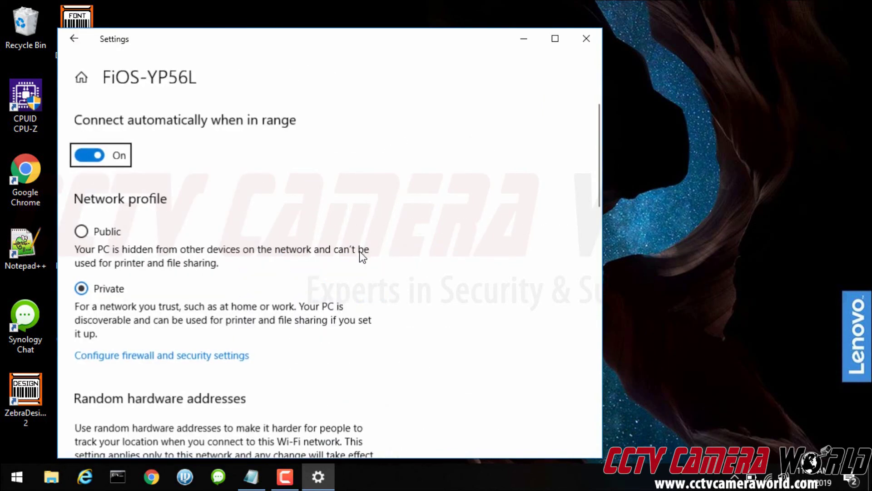
Turn the Private network firewall back on in Defender, then close Defender and Settings
{"action": "left_click", "coordinate": [142, 359]}
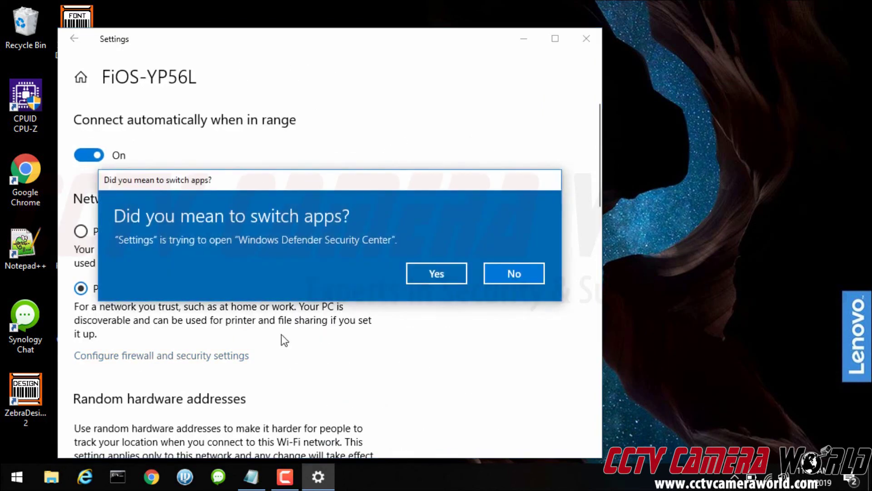
{"action": "left_click", "coordinate": [419, 272]}
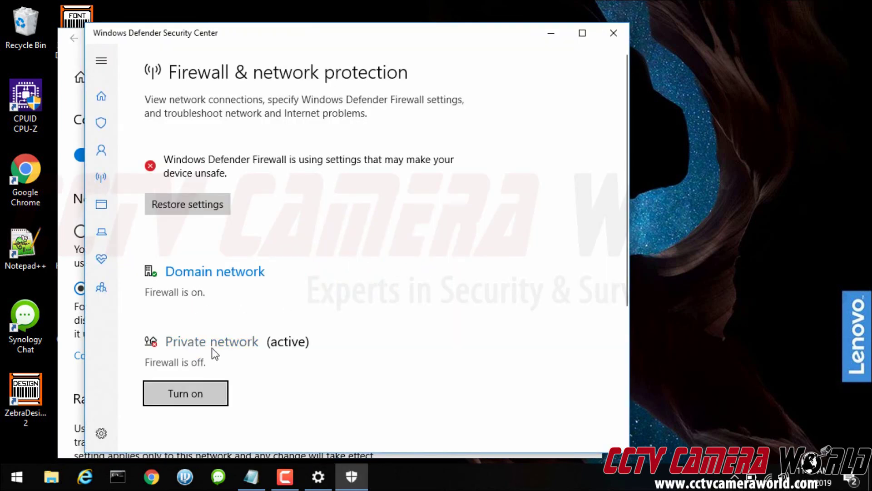
{"action": "left_click", "coordinate": [198, 389]}
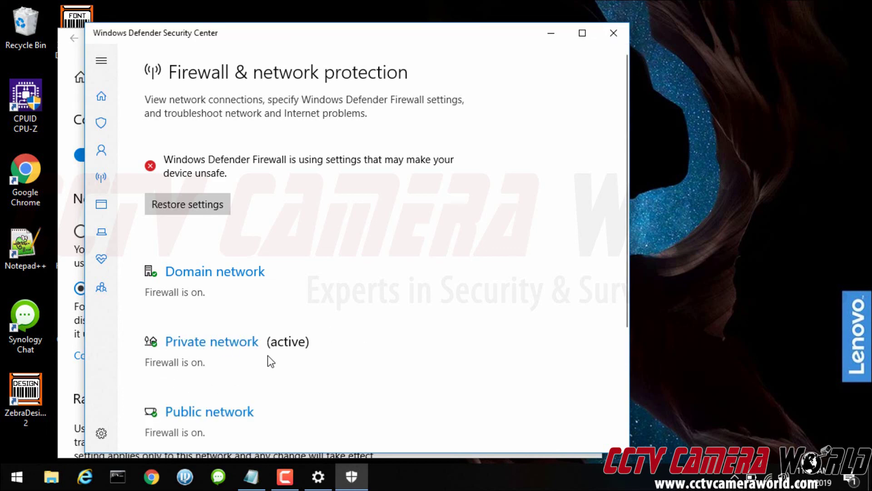
{"action": "left_click", "coordinate": [615, 38]}
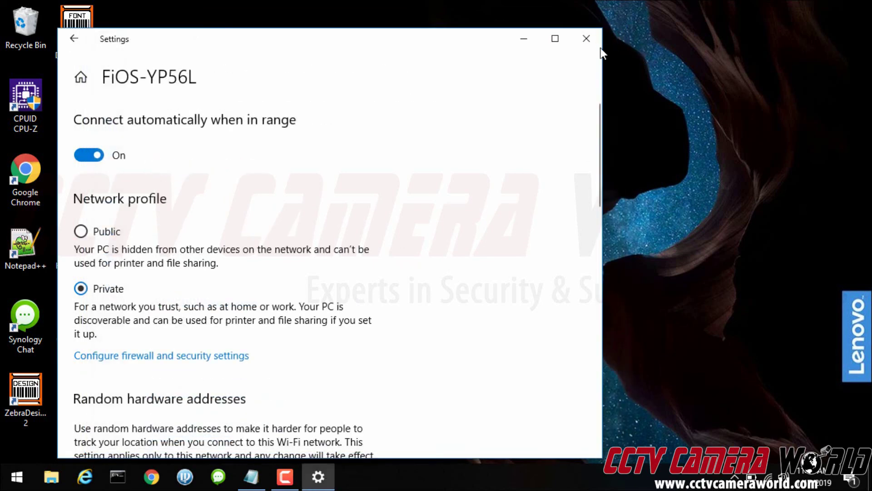
{"action": "left_click", "coordinate": [598, 46]}
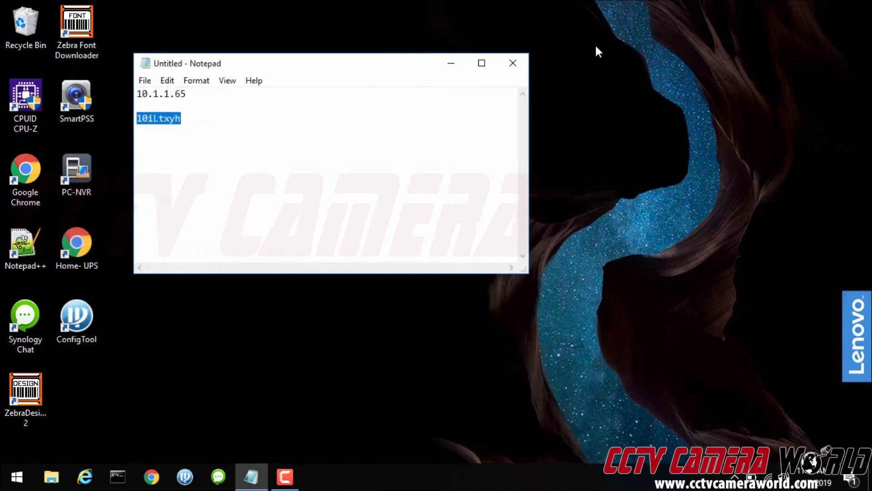